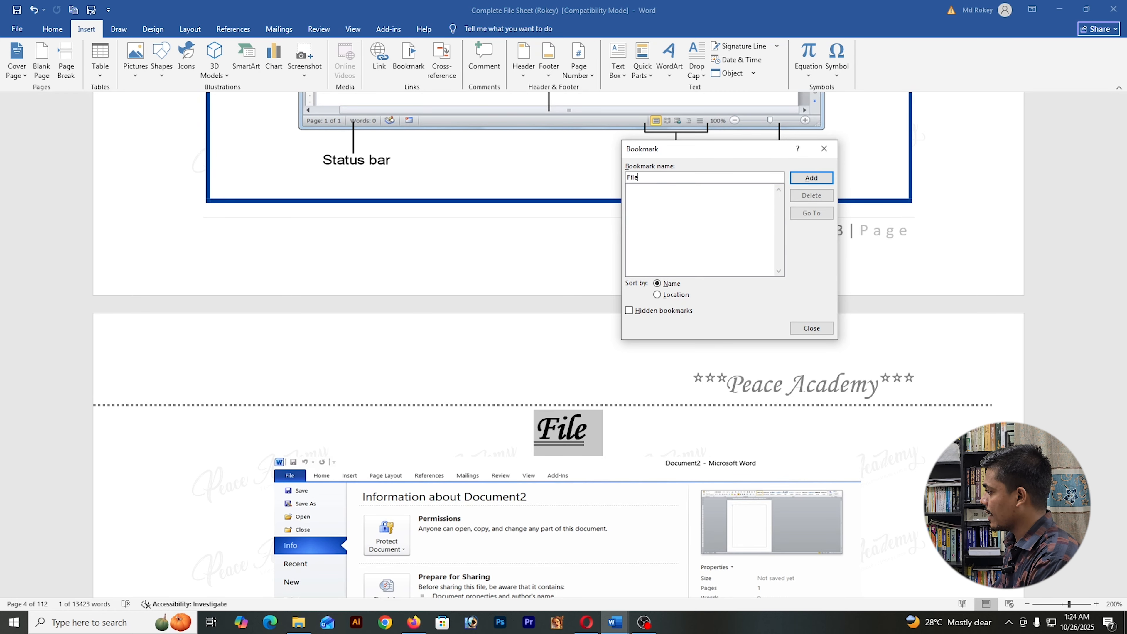
# Step: Add the bookmark "File" at the File heading and a bookmark named "Home" at the Home heading
pyautogui.click(811, 177)
pyautogui.scroll(-15, 632, 404)
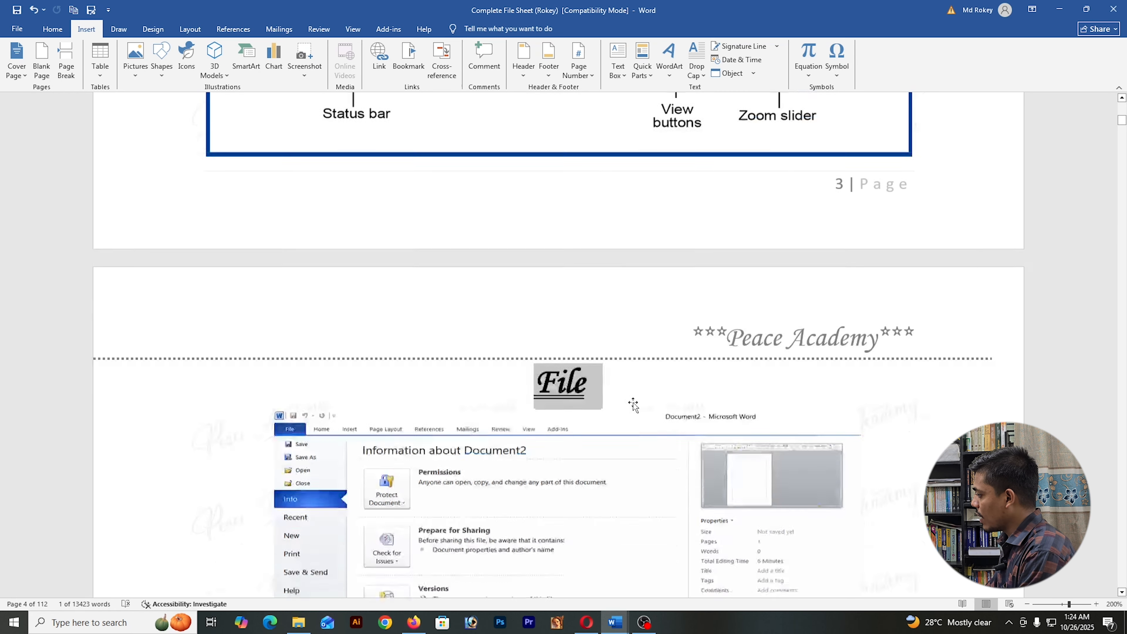
pyautogui.scroll(-20, 634, 413)
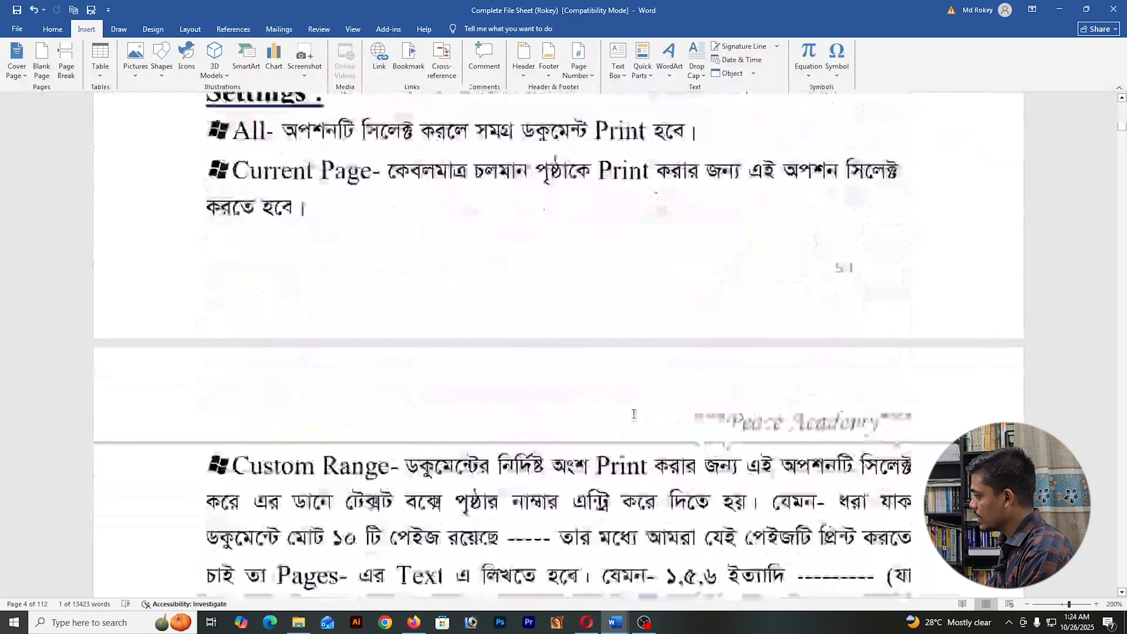
pyautogui.scroll(-6, 632, 404)
pyautogui.scroll(5, 621, 311)
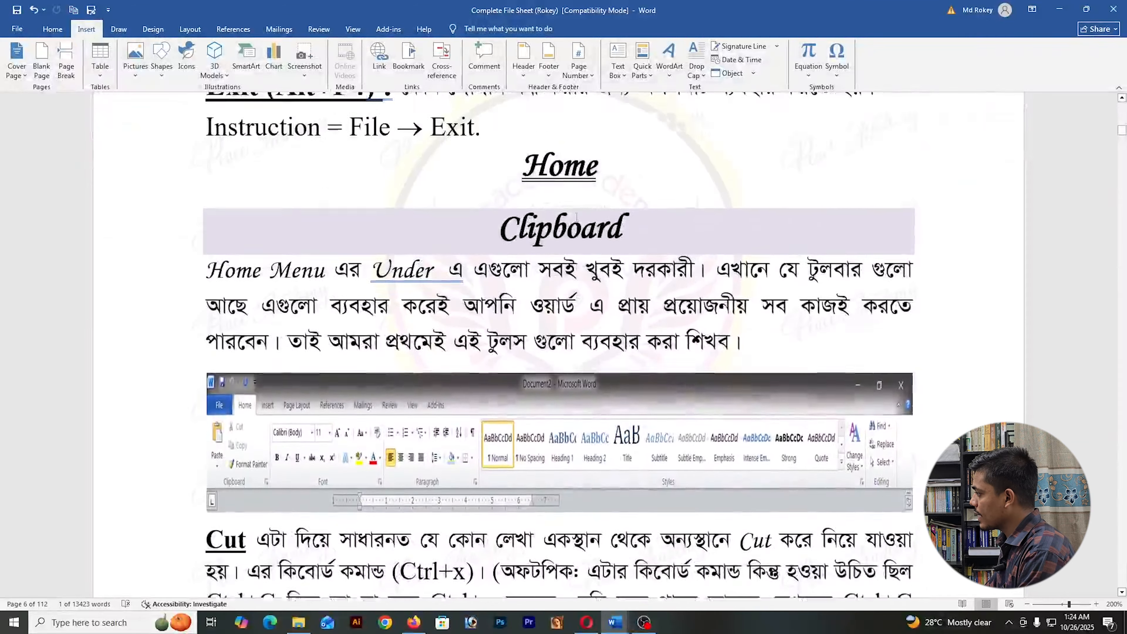
pyautogui.moveTo(605, 210); pyautogui.dragTo(507, 209)
pyautogui.click(408, 58)
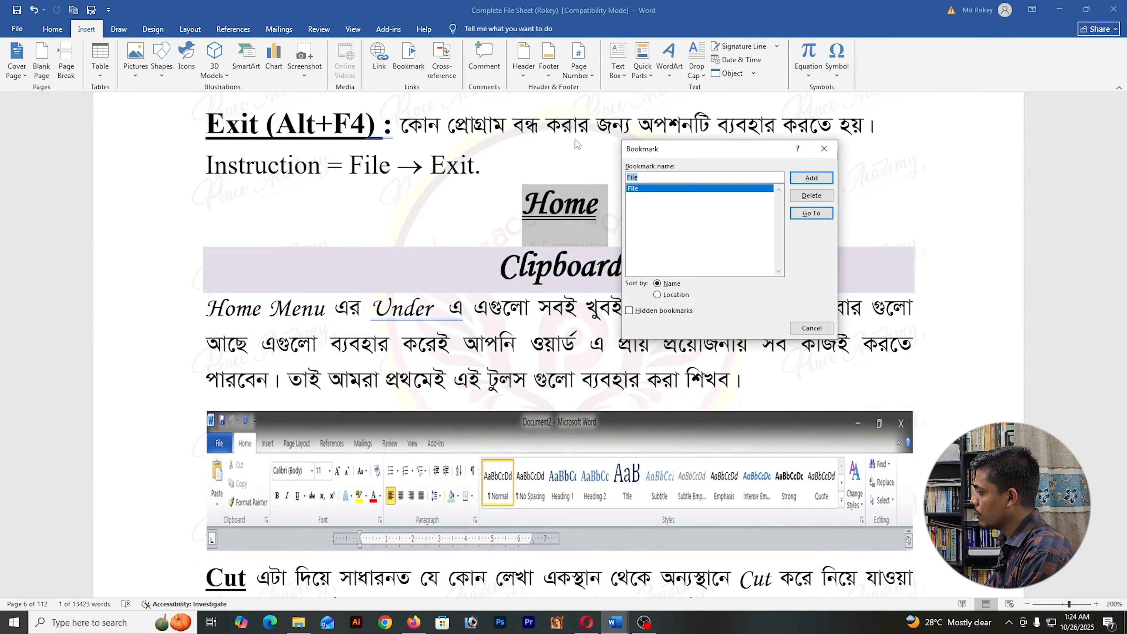
pyautogui.write('Home')
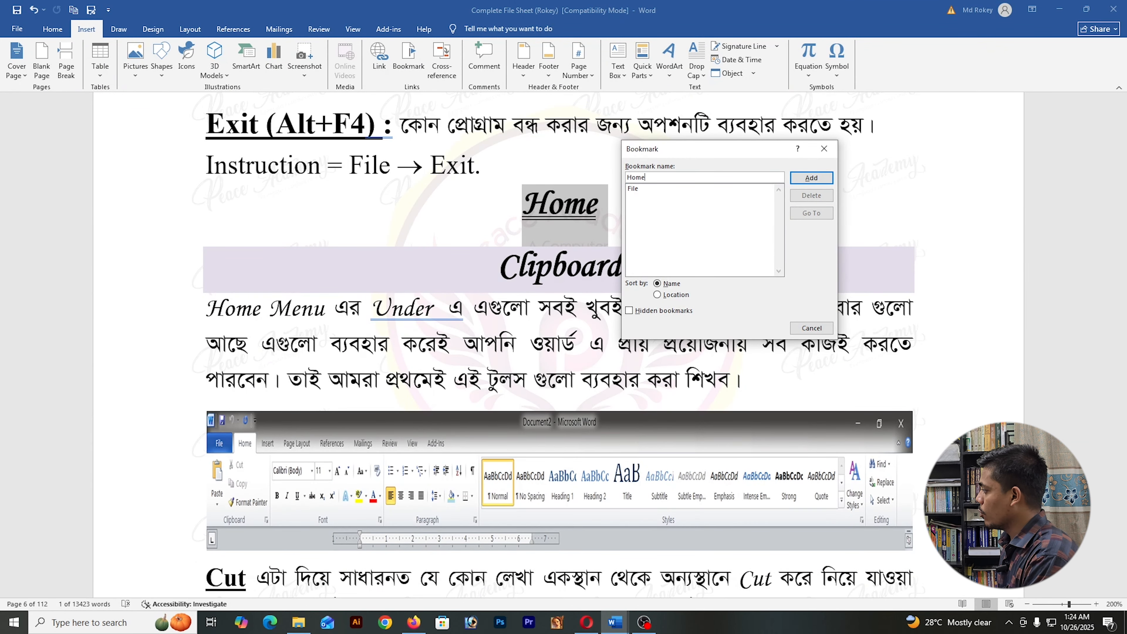
pyautogui.click(812, 178)
# Step: Add a bookmark named "Clipboard" at the shaded Clipboard heading below the Home heading
pyautogui.scroll(3, 626, 367)
pyautogui.scroll(-12, 629, 364)
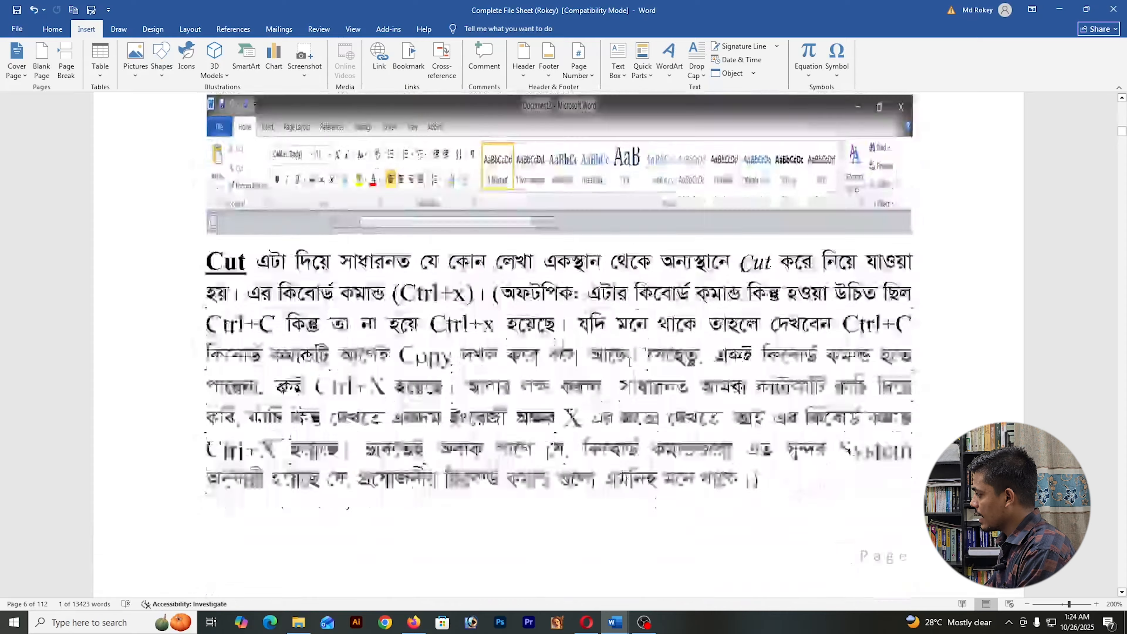
pyautogui.scroll(-3, 628, 363)
pyautogui.scroll(8, 617, 360)
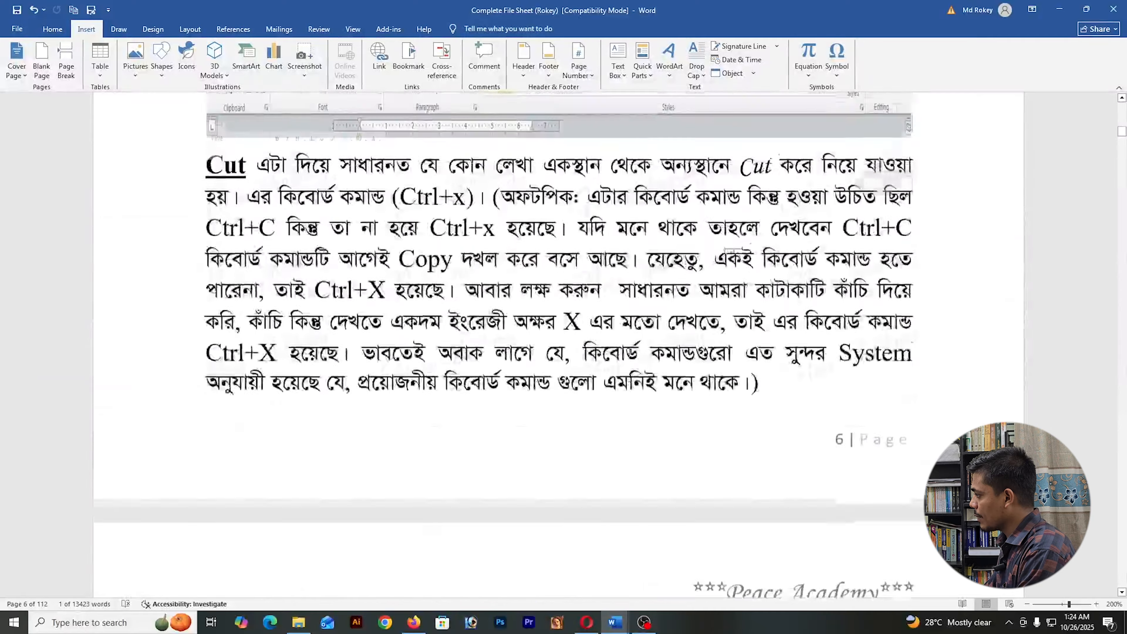
pyautogui.scroll(1, 606, 355)
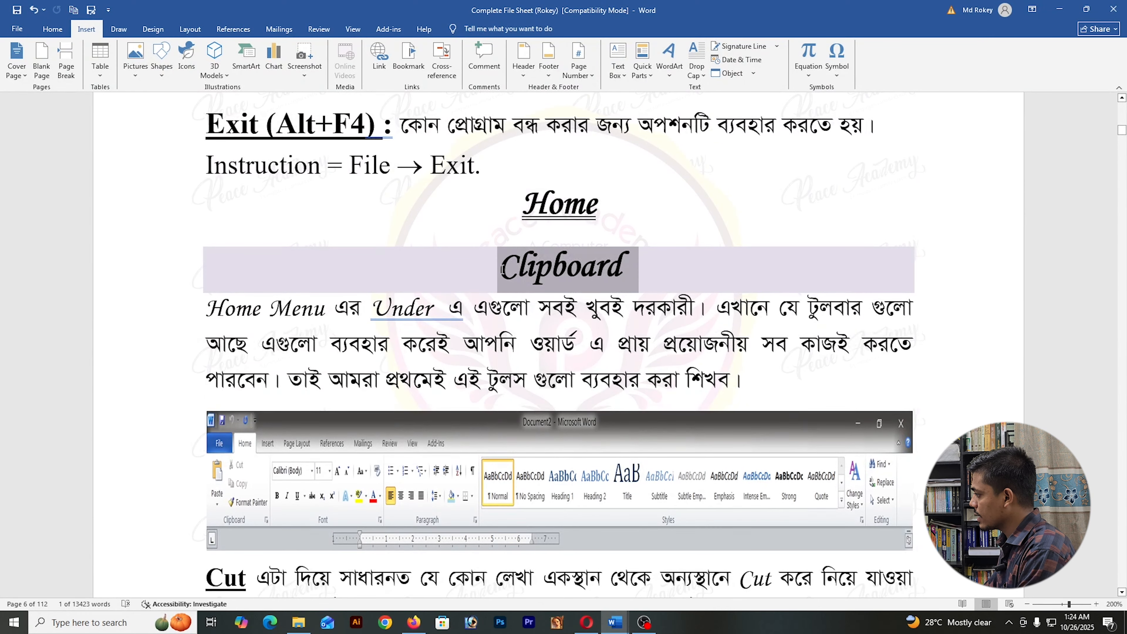
pyautogui.click(408, 58)
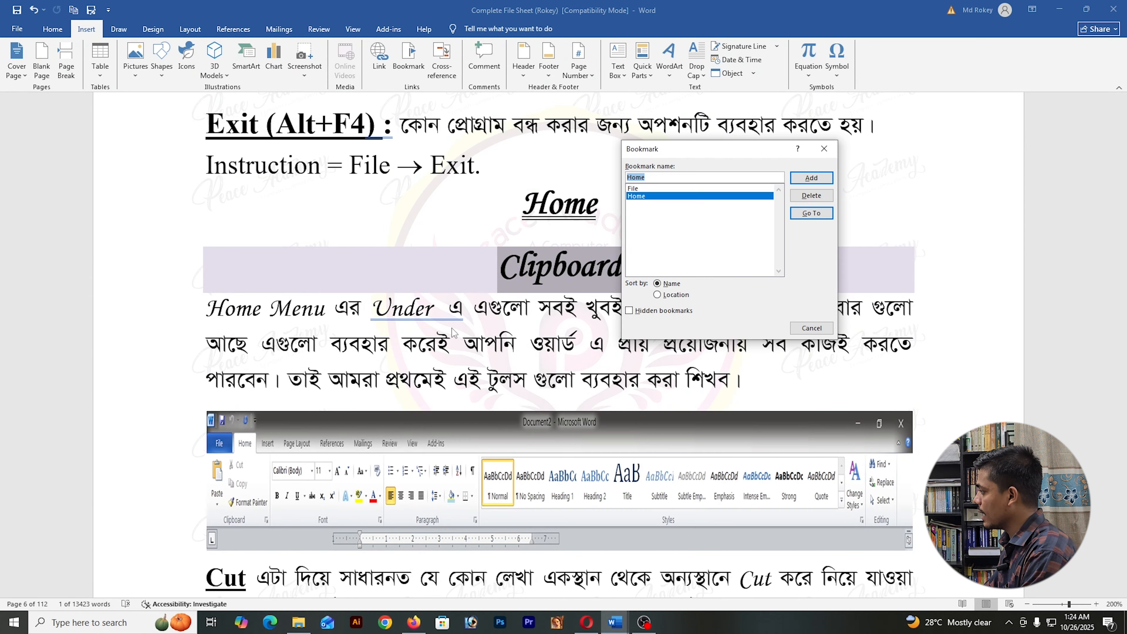
pyautogui.write('Clipboard')
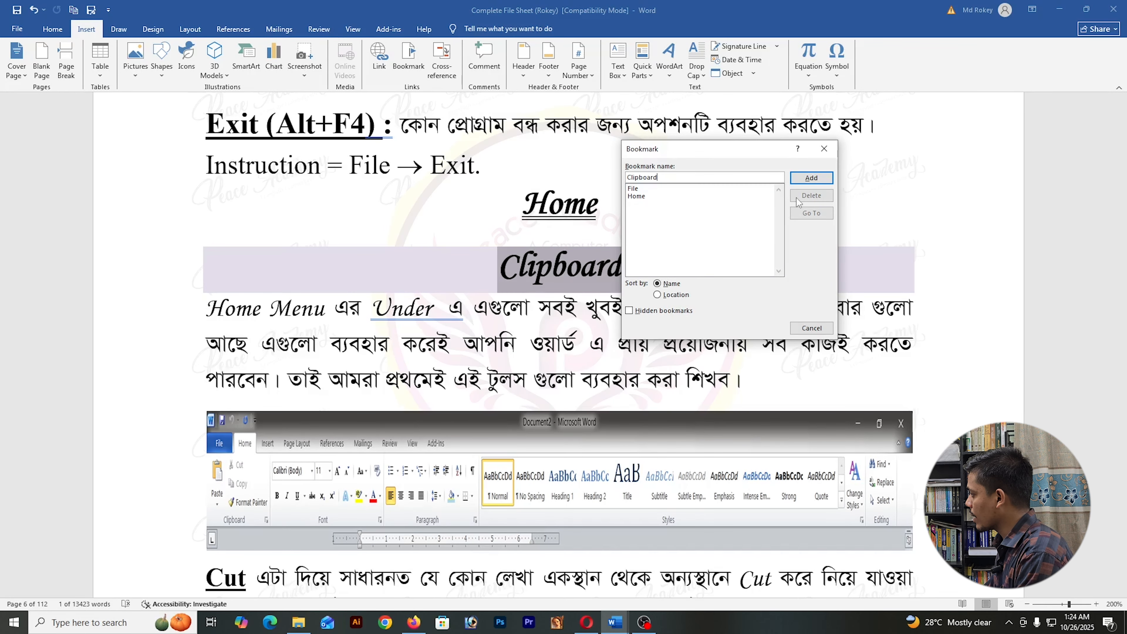
pyautogui.click(811, 178)
# Step: Add a bookmark named "Font" at the shaded Font heading
pyautogui.scroll(-15, 638, 279)
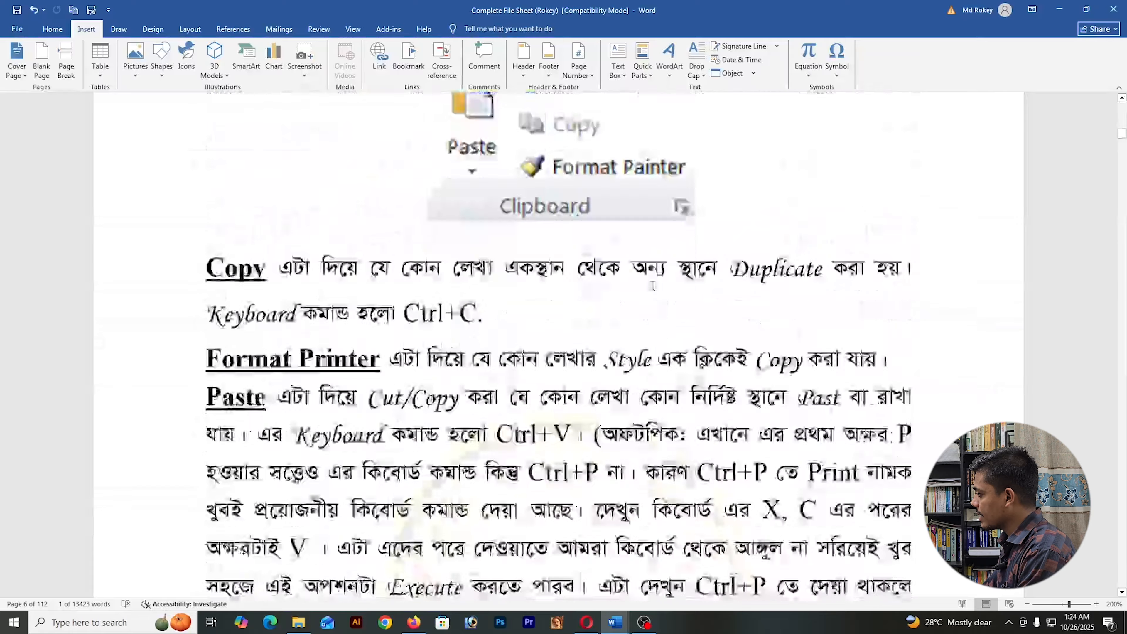
pyautogui.doubleClick(562, 247)
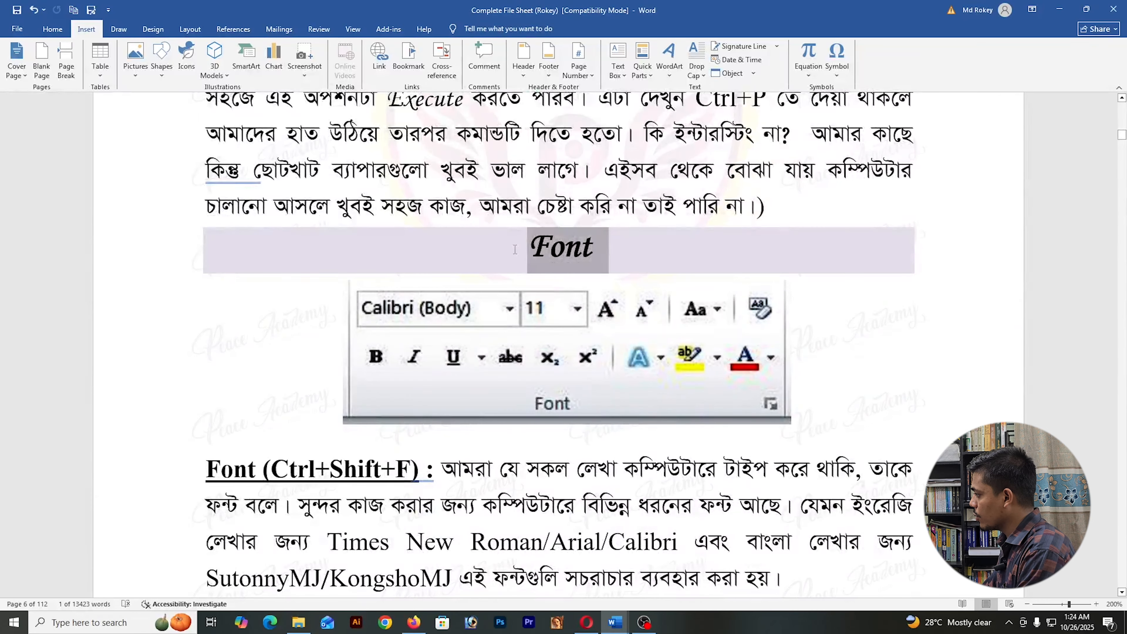
pyautogui.click(401, 59)
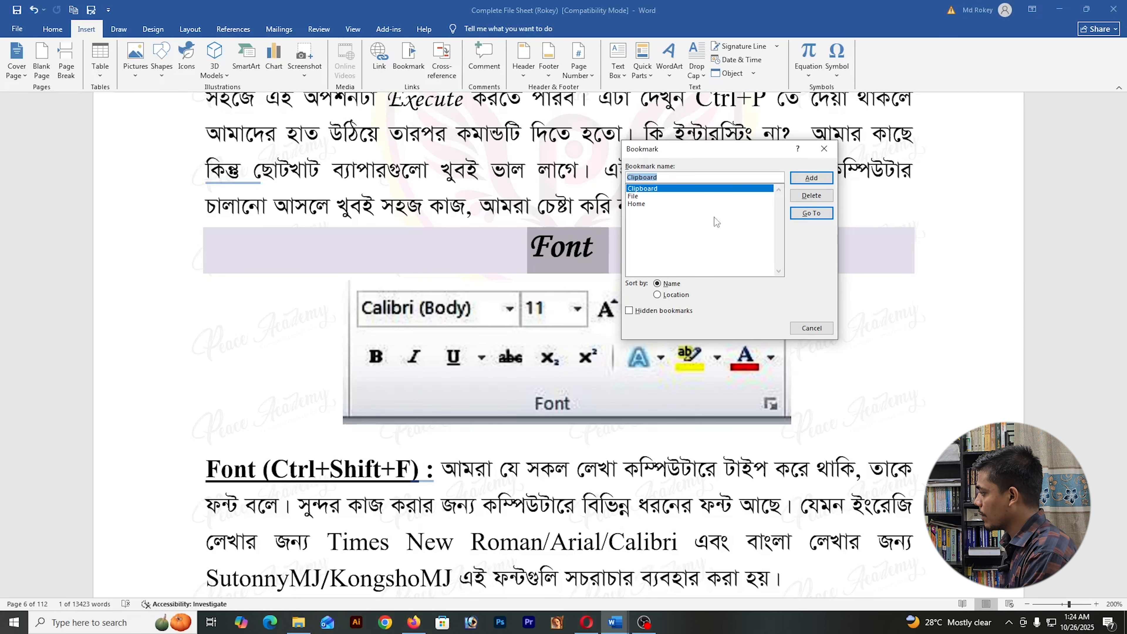
pyautogui.write('Font')
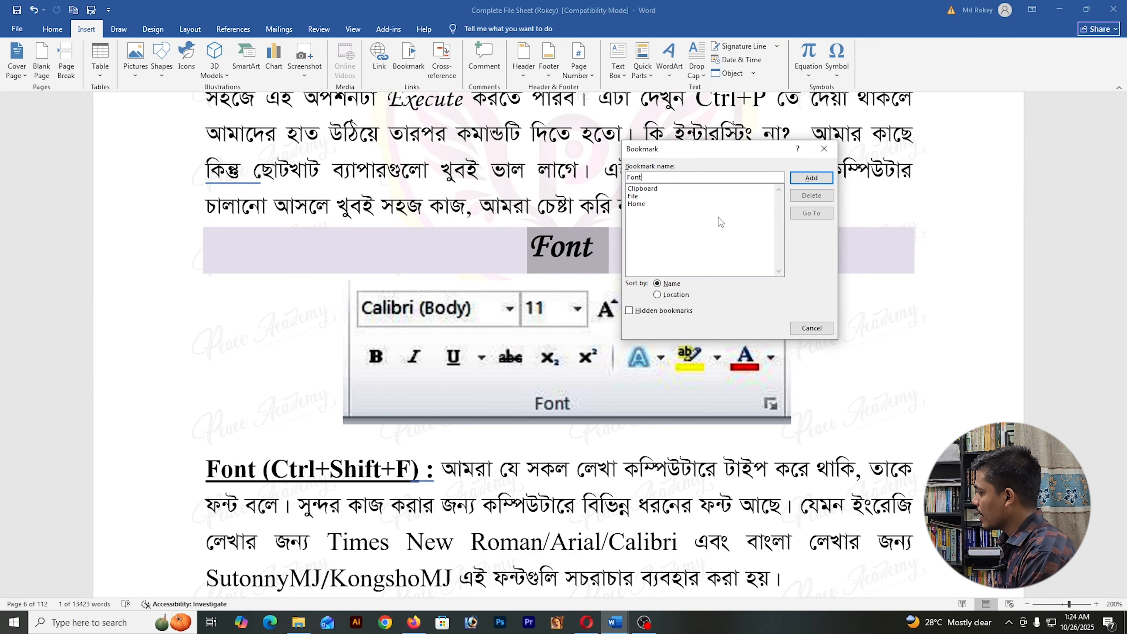
pyautogui.click(812, 178)
# Step: Add a bookmark named "Paragraph" at the shaded Paragraph heading
pyautogui.scroll(-10, 811, 186)
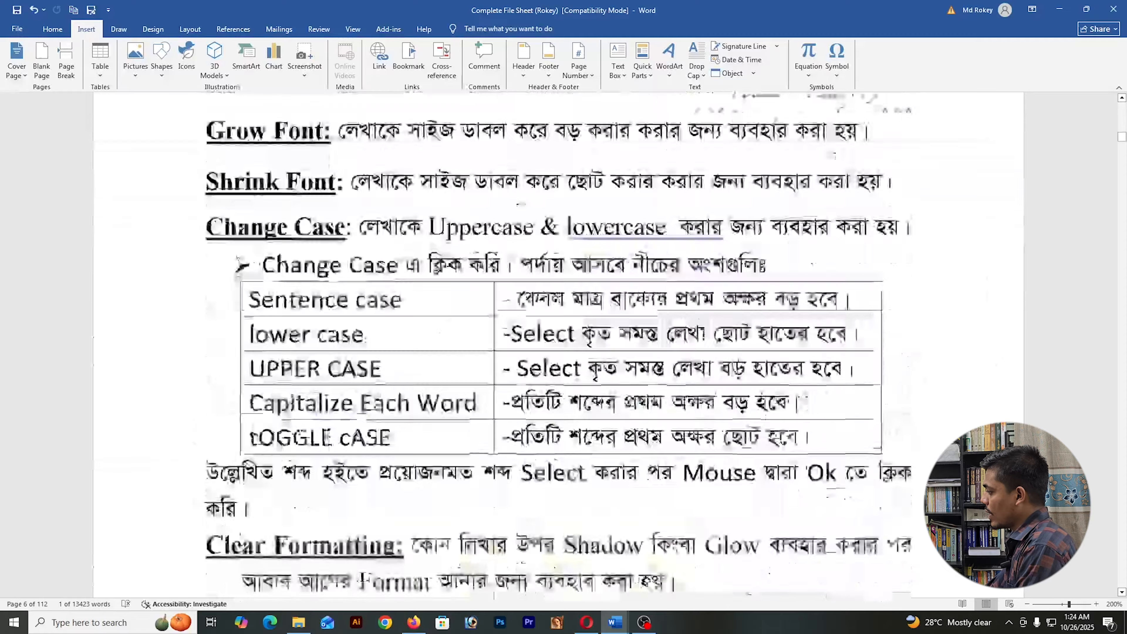
pyautogui.scroll(-15, 769, 413)
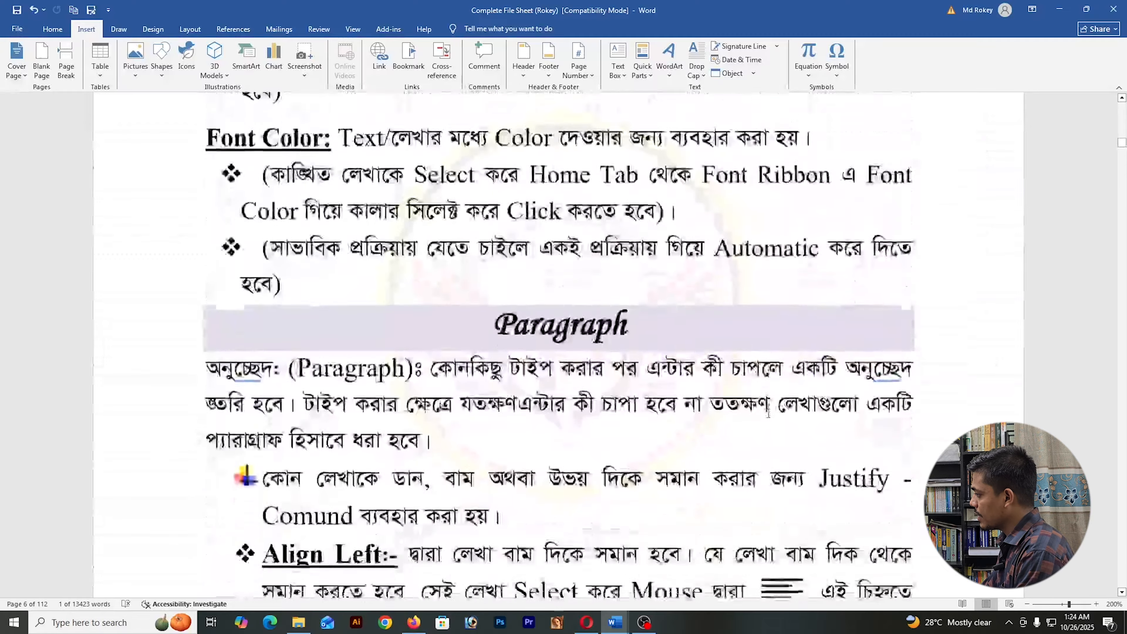
pyautogui.scroll(-1, 769, 413)
pyautogui.moveTo(639, 272); pyautogui.dragTo(491, 274)
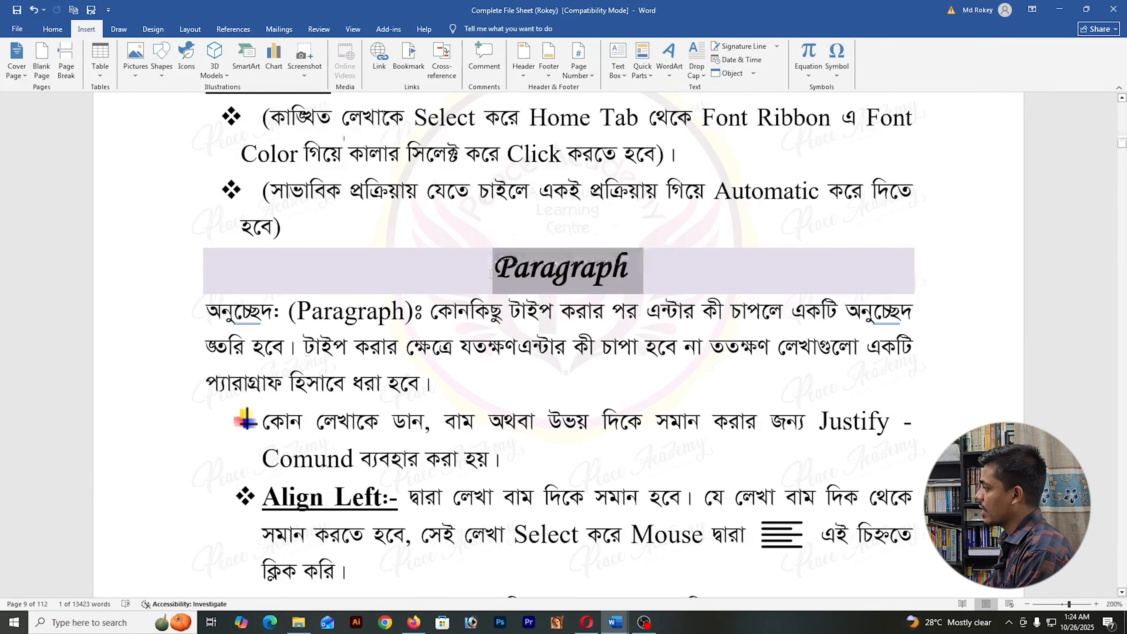
pyautogui.click(408, 57)
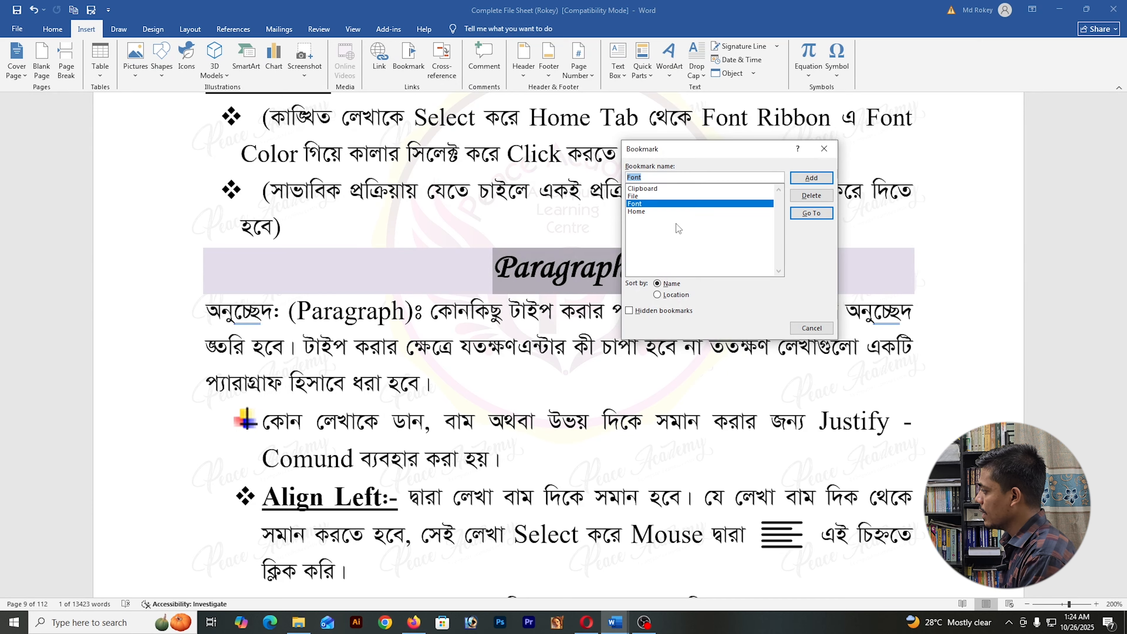
pyautogui.write('Paragraph')
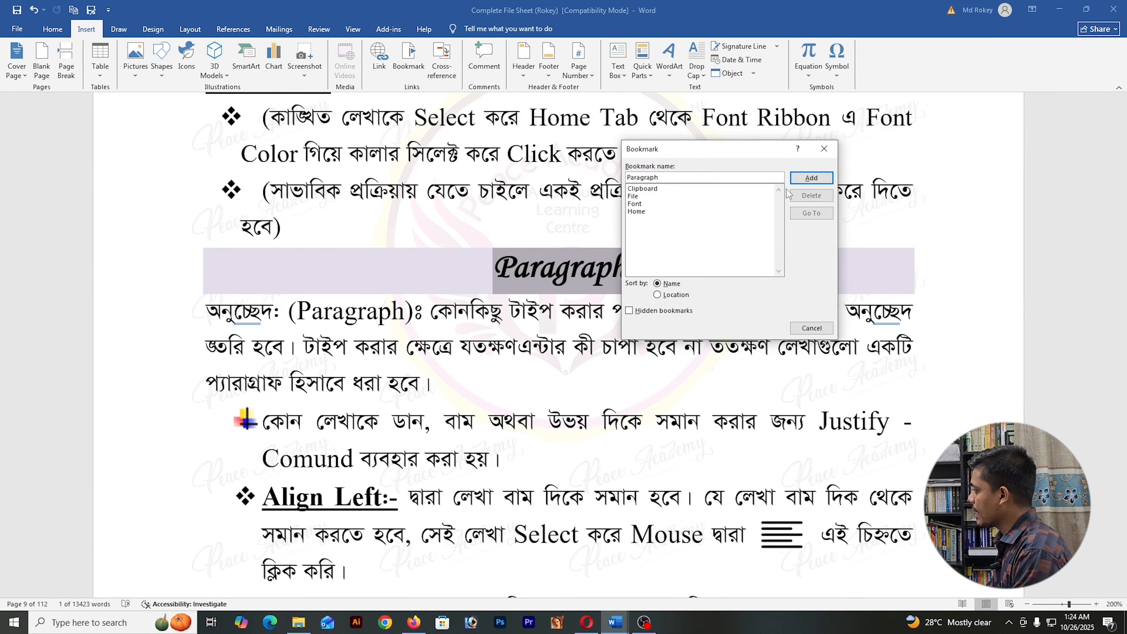
pyautogui.click(814, 183)
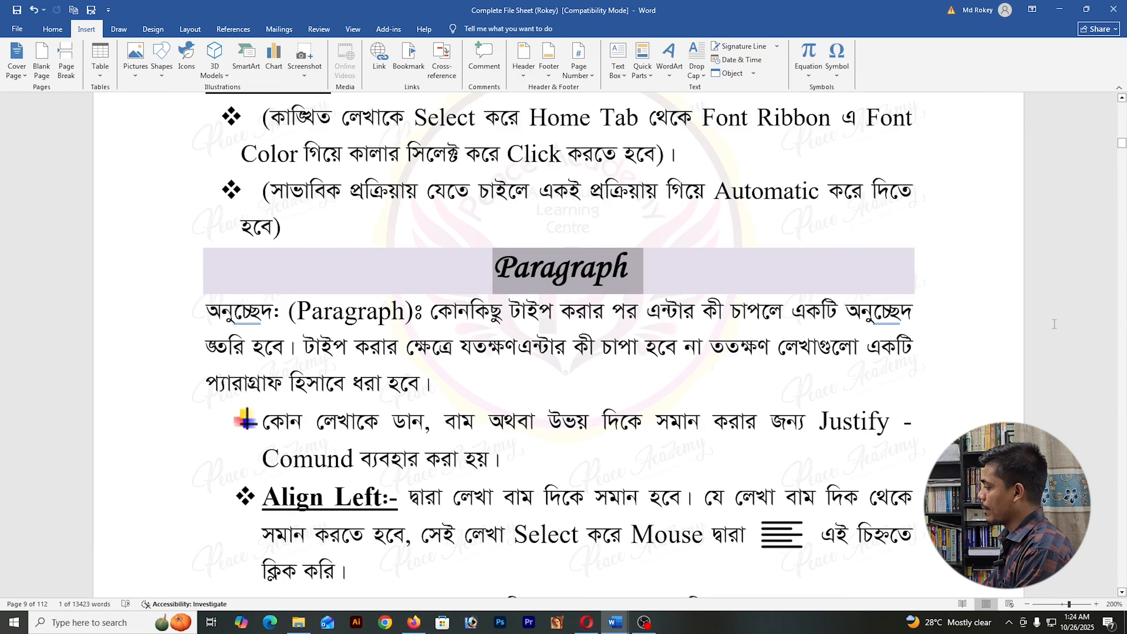
# Step: Hyperlink the "Home Tab" entry in the Topics list on the first page to the File bookmark in this document
pyautogui.scroll(20, 1054, 324)
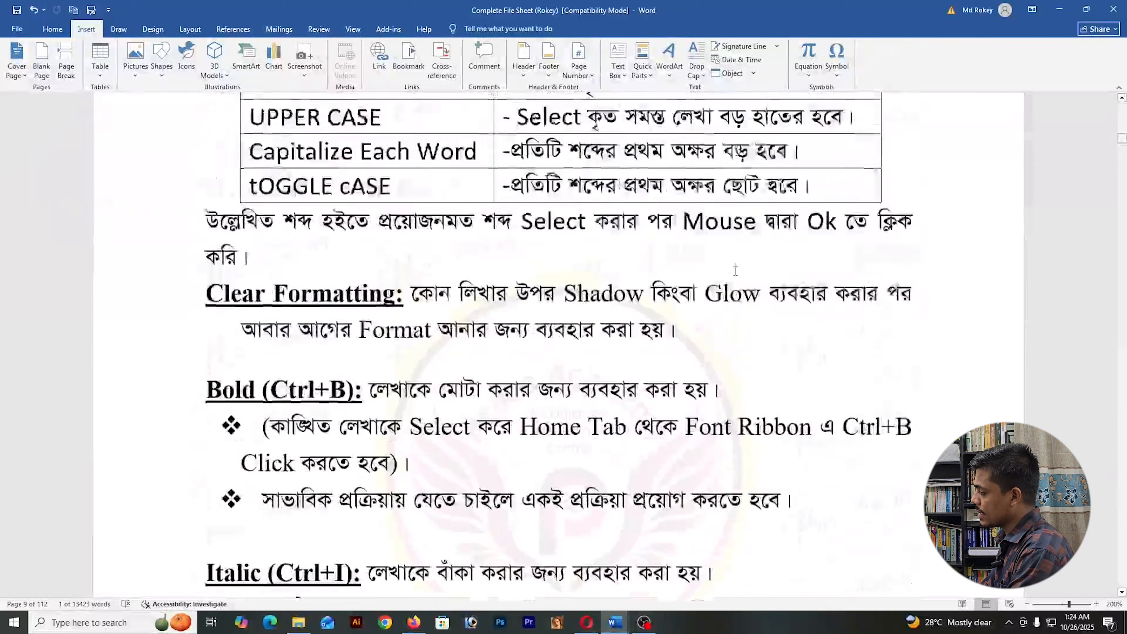
pyautogui.scroll(20, 735, 270)
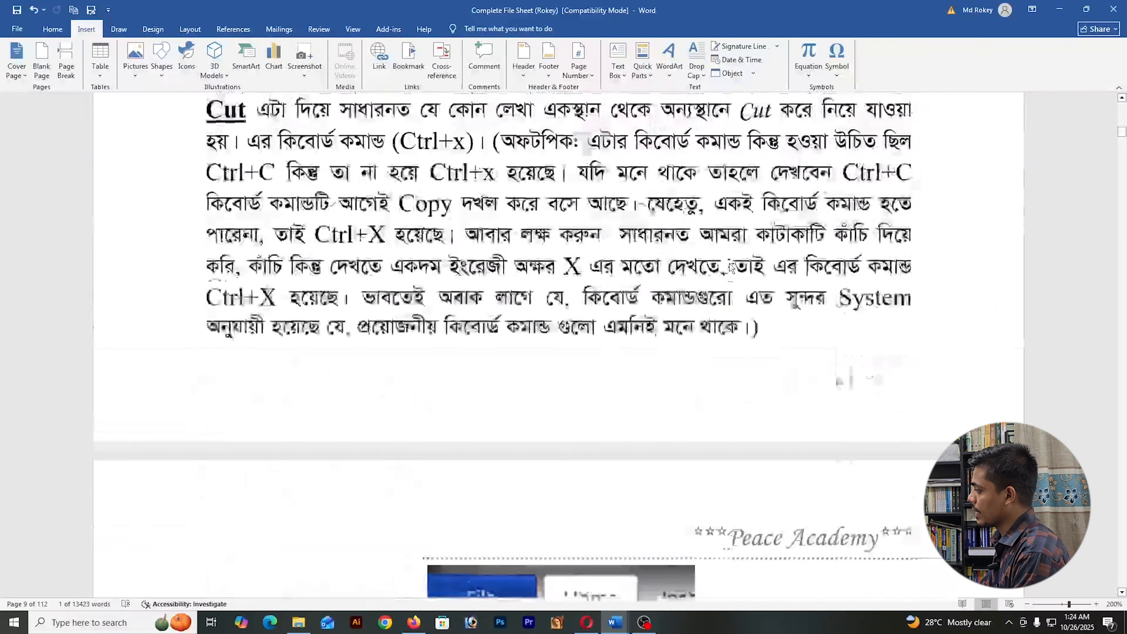
pyautogui.scroll(20, 731, 267)
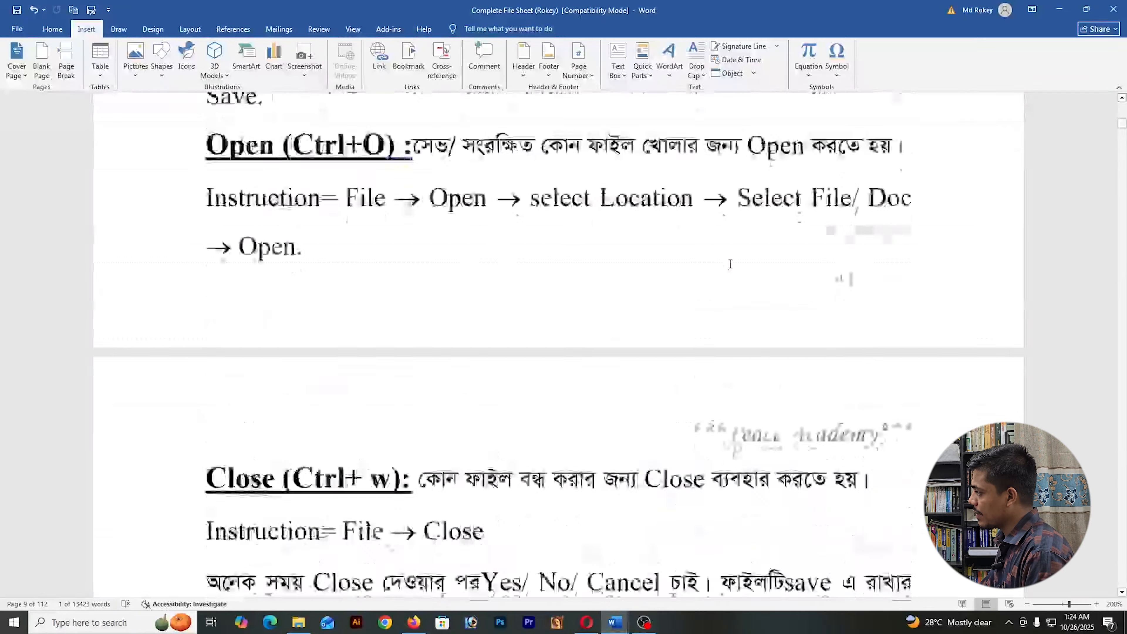
pyautogui.scroll(20, 730, 263)
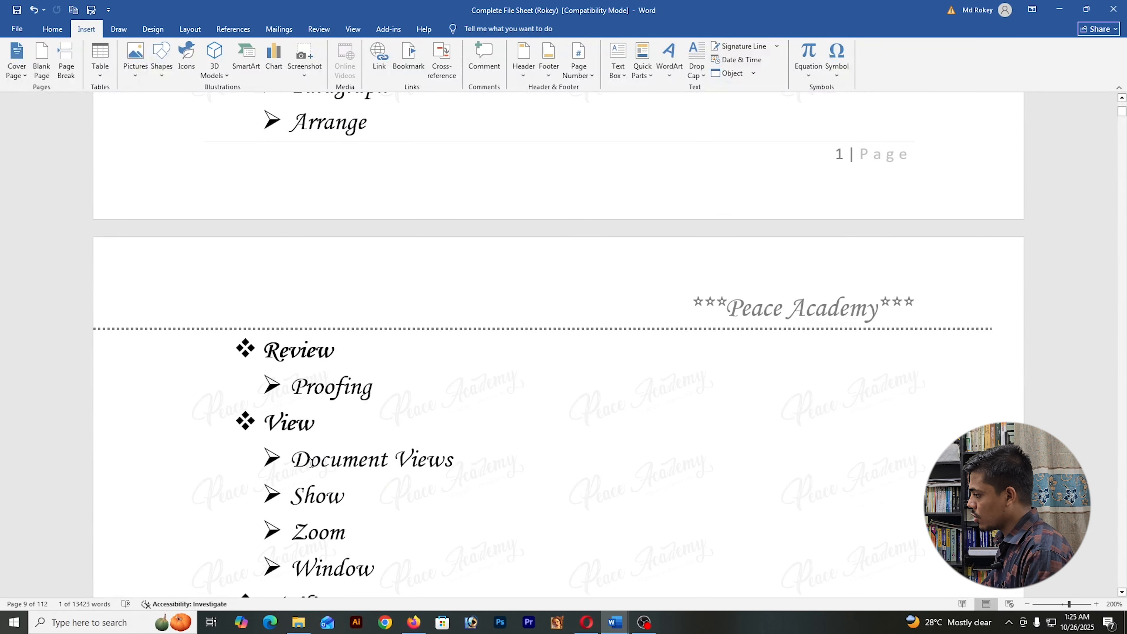
pyautogui.scroll(20, 628, 395)
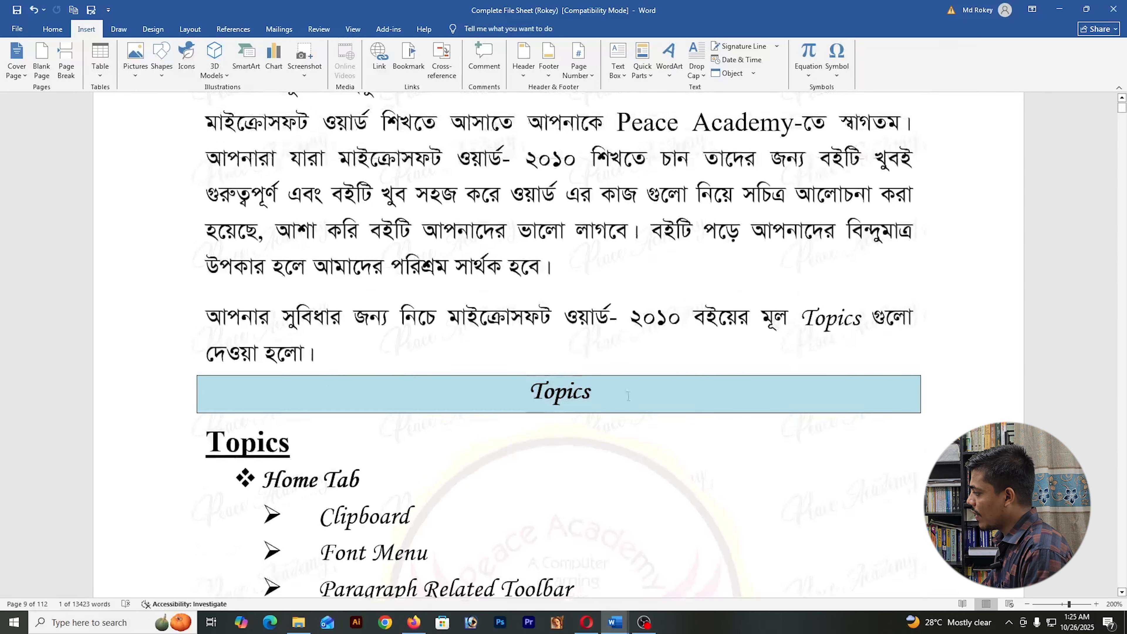
pyautogui.scroll(-5, 628, 396)
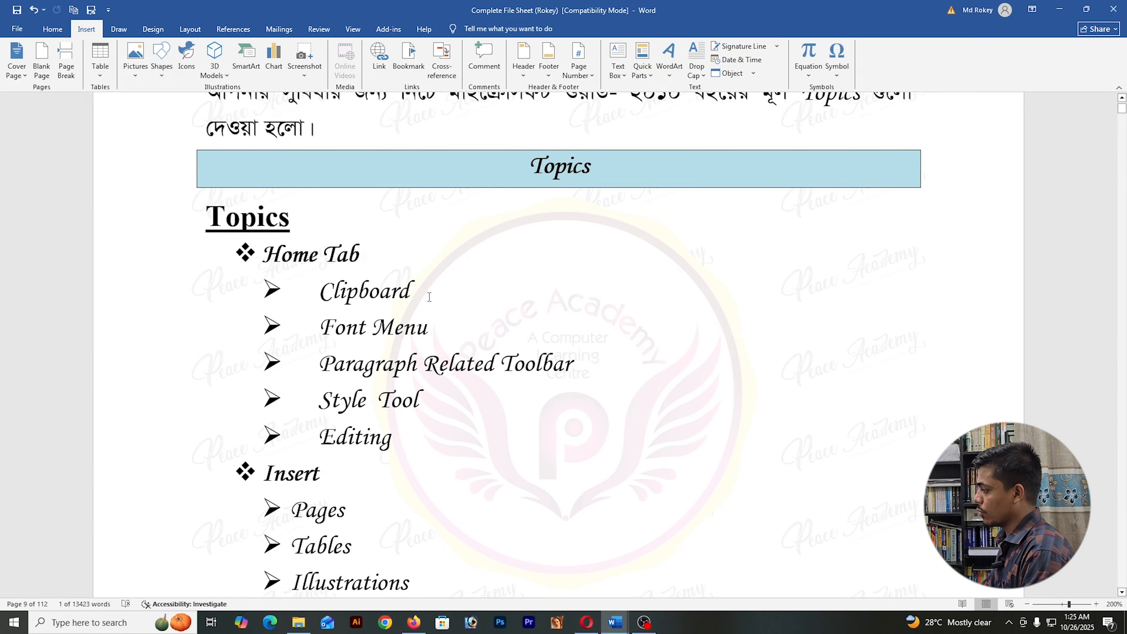
pyautogui.doubleClick(422, 287)
pyautogui.moveTo(371, 256); pyautogui.dragTo(269, 257)
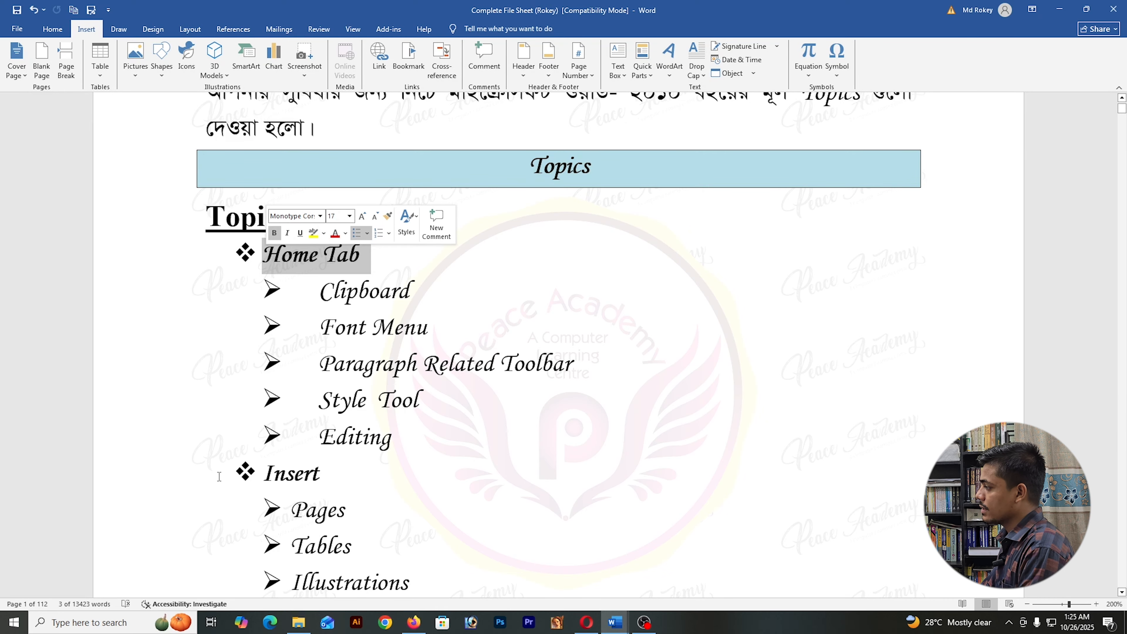
pyautogui.click(380, 58)
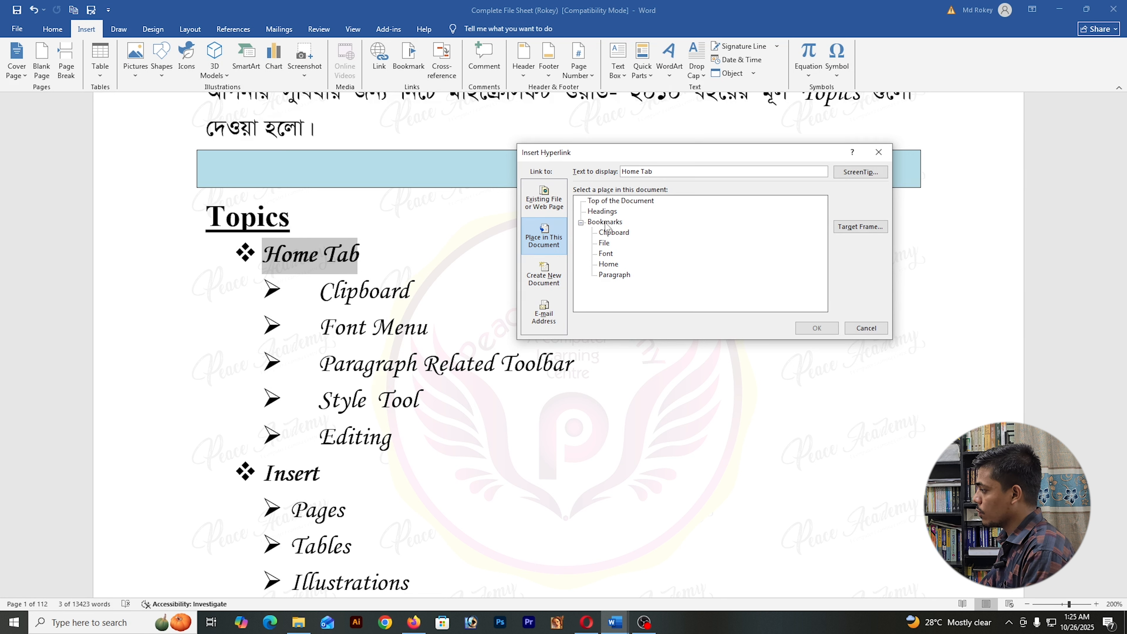
pyautogui.click(605, 243)
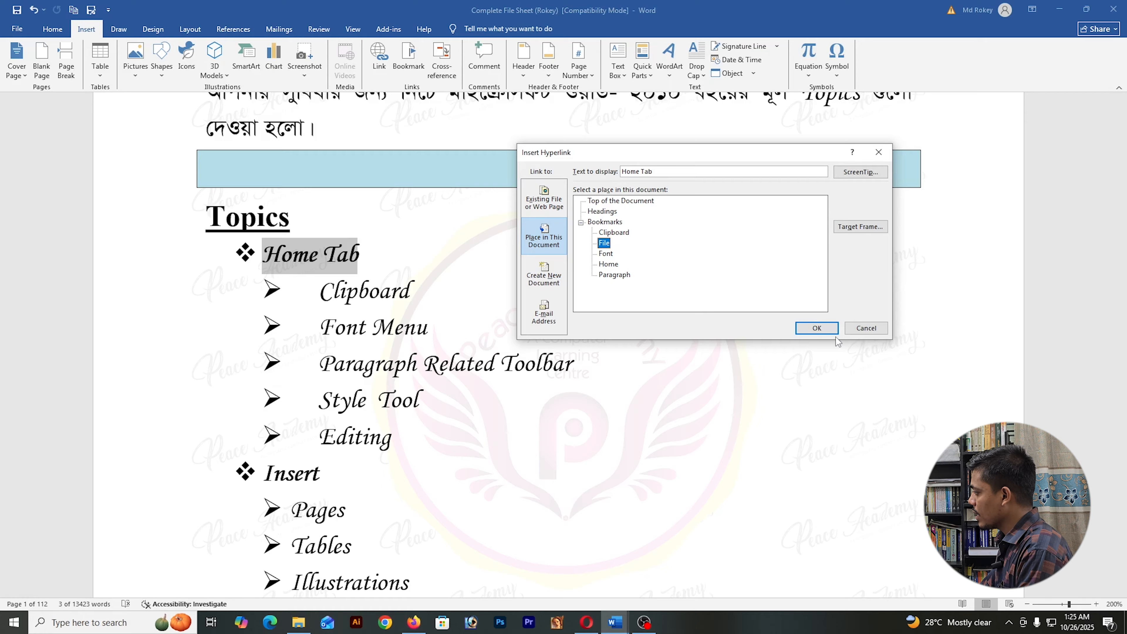
pyautogui.click(828, 329)
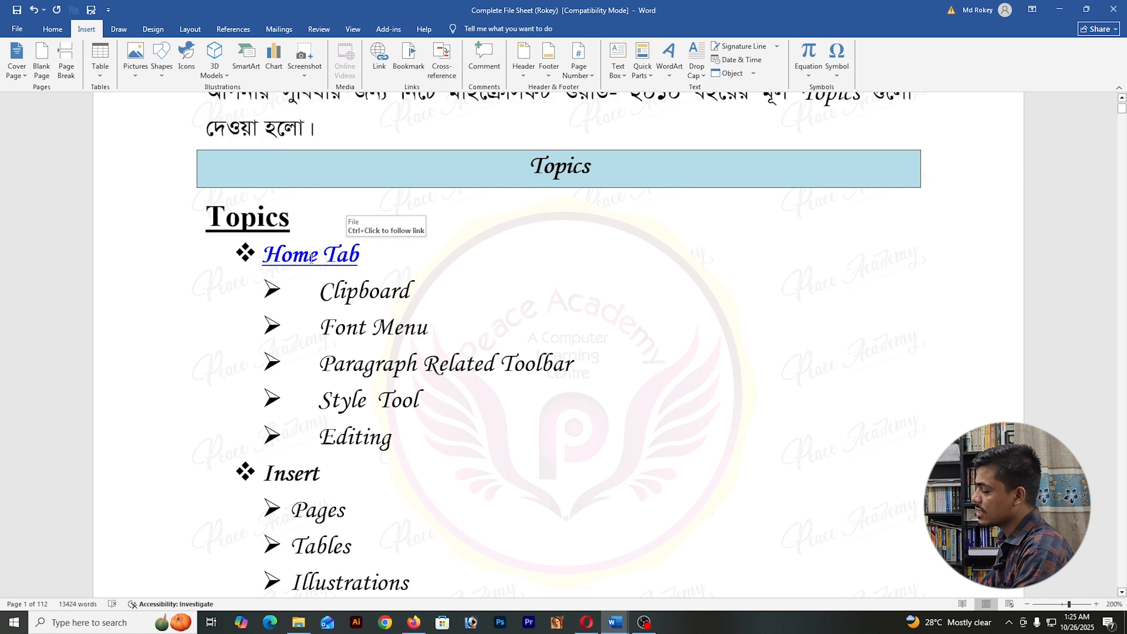
# Step: Hyperlink the "Clipboard" entry in the Topics list to the Clipboard bookmark
pyautogui.doubleClick(366, 291)
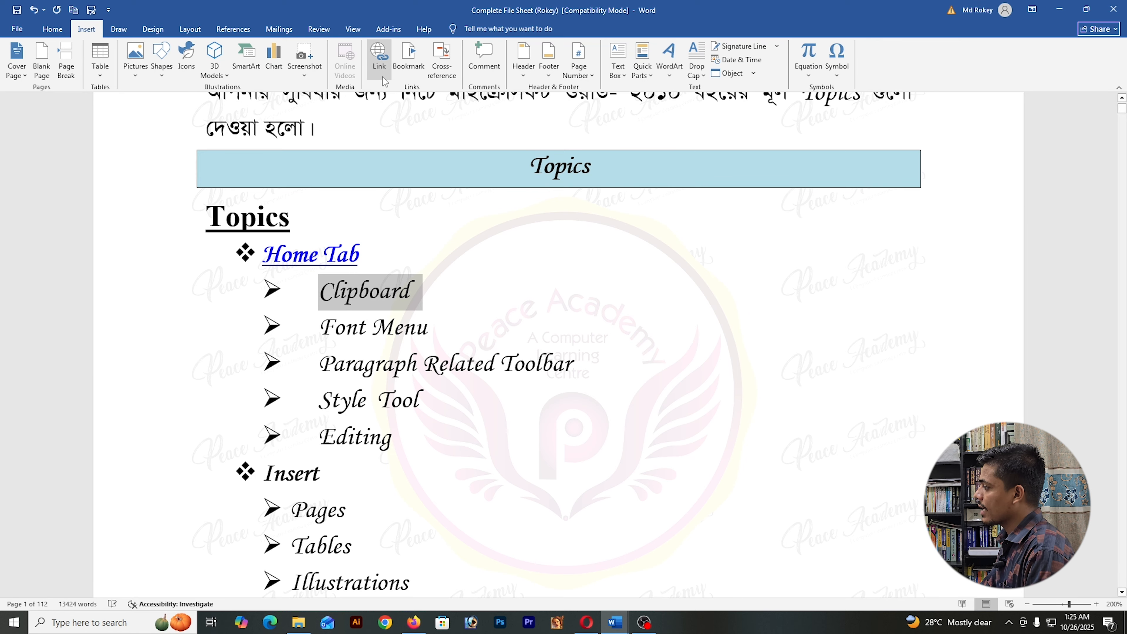
pyautogui.click(379, 58)
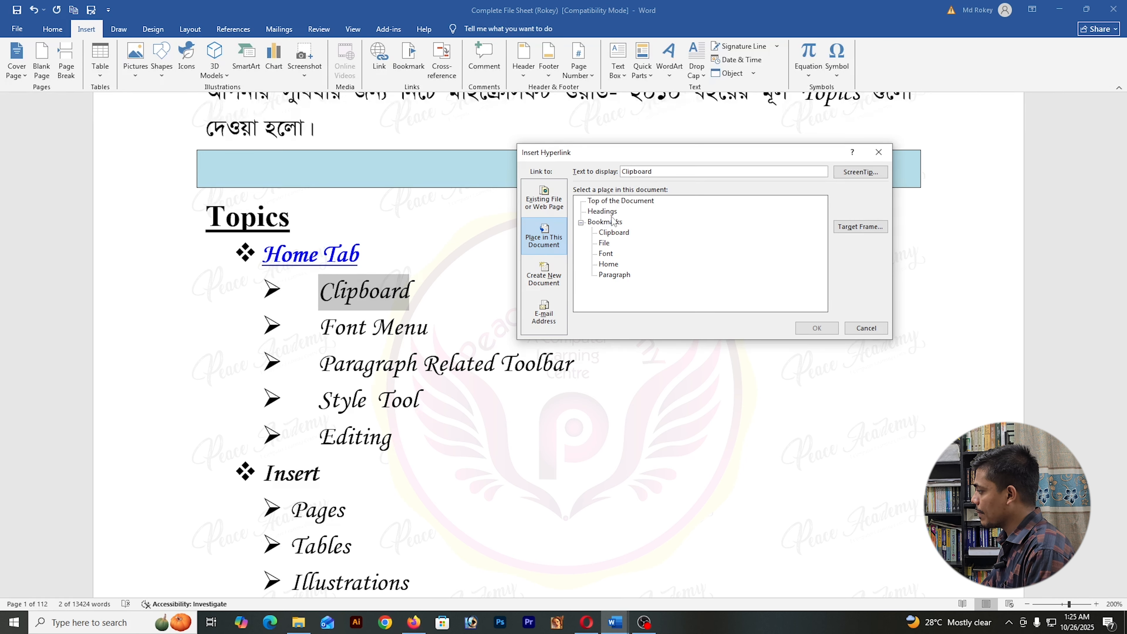
pyautogui.click(616, 234)
pyautogui.click(816, 328)
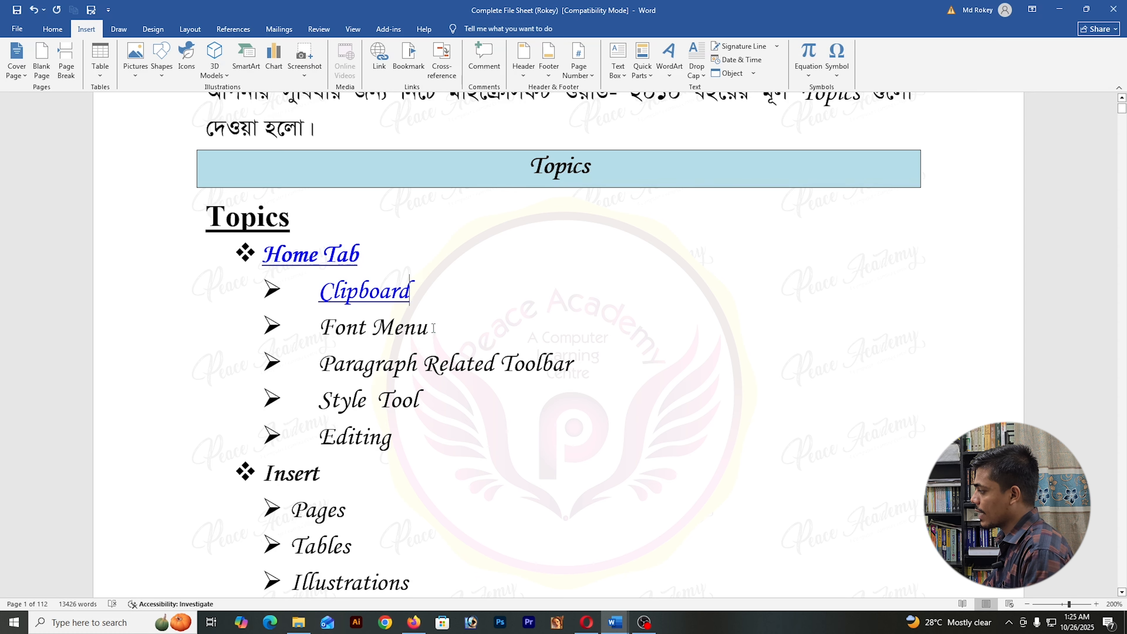
# Step: Hyperlink the "Font Menu" entry in the Topics list to the Font bookmark in this document
pyautogui.moveTo(437, 328); pyautogui.dragTo(321, 338)
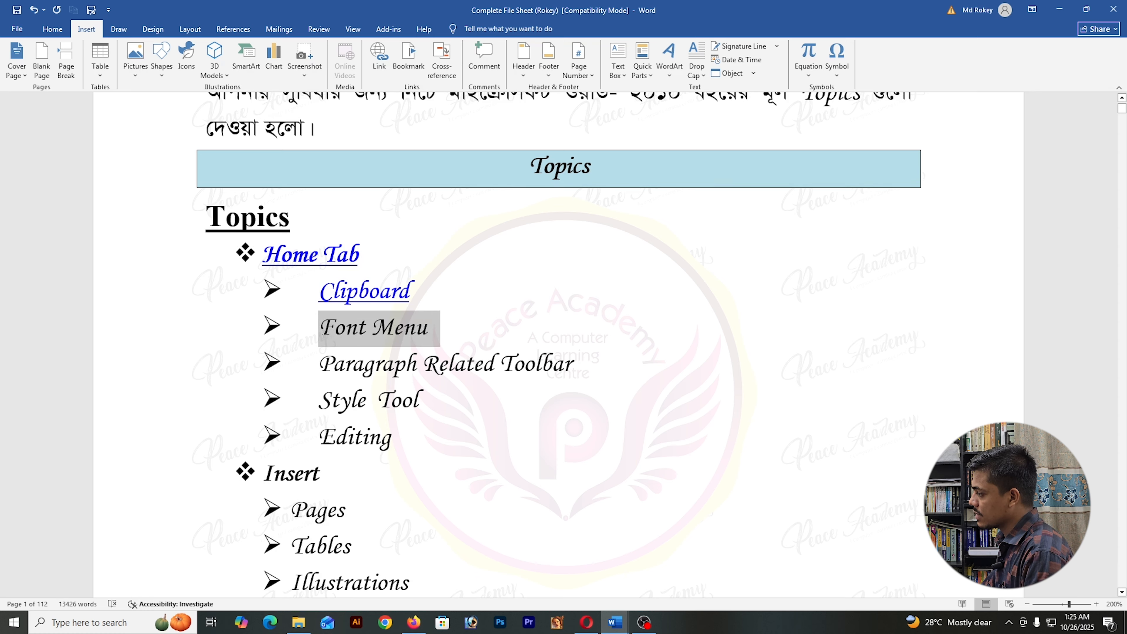
pyautogui.click(379, 58)
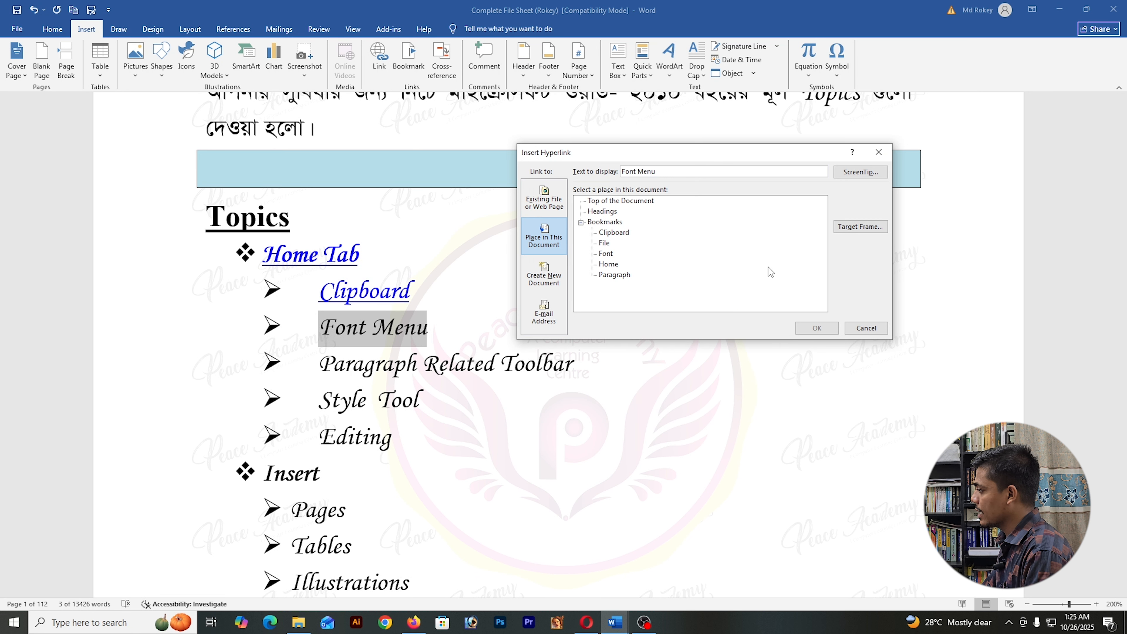
pyautogui.click(606, 254)
pyautogui.click(816, 328)
# Step: Hyperlink the "Paragraph Related Toolbar" entry in the Topics list to the Paragraph bookmark
pyautogui.moveTo(573, 369); pyautogui.dragTo(320, 367)
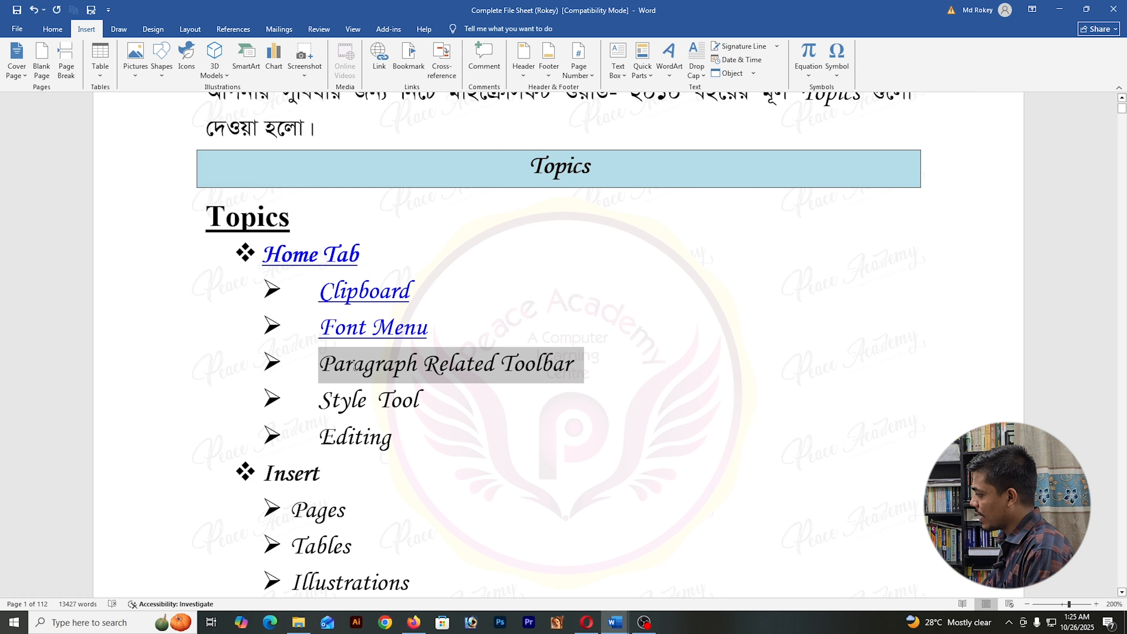
pyautogui.click(379, 58)
pyautogui.click(614, 274)
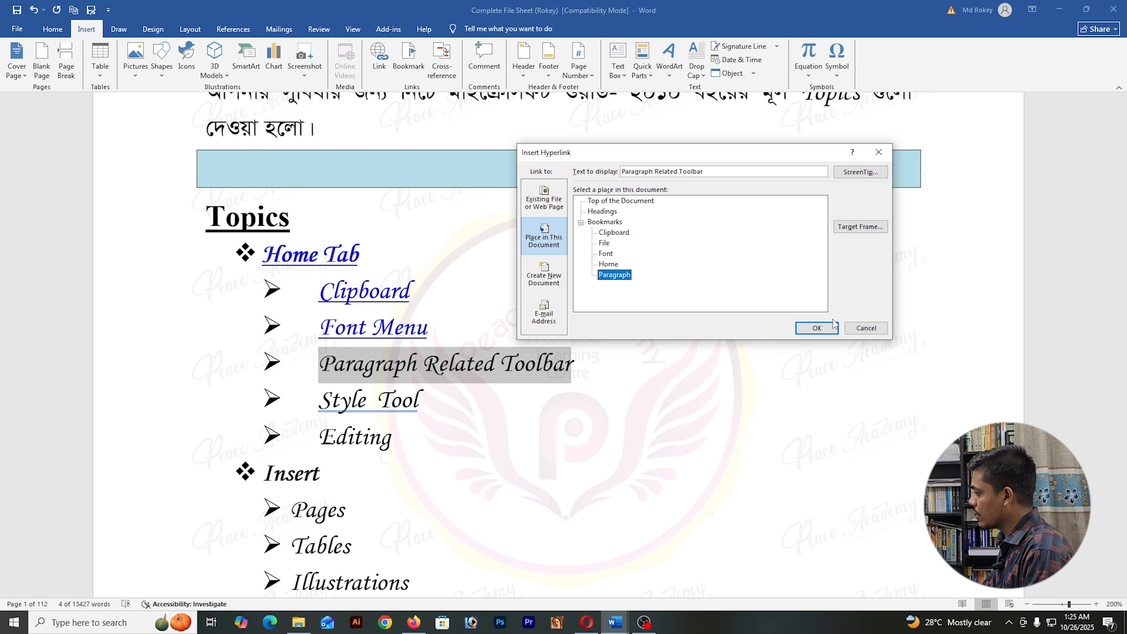
pyautogui.click(818, 329)
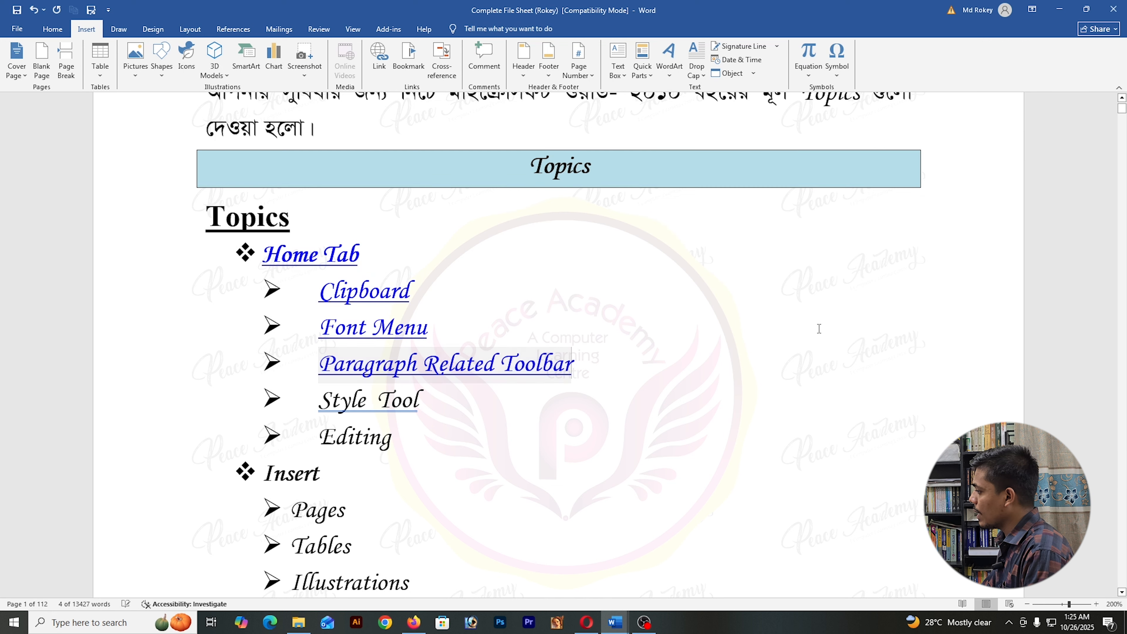
pyautogui.press('Right')
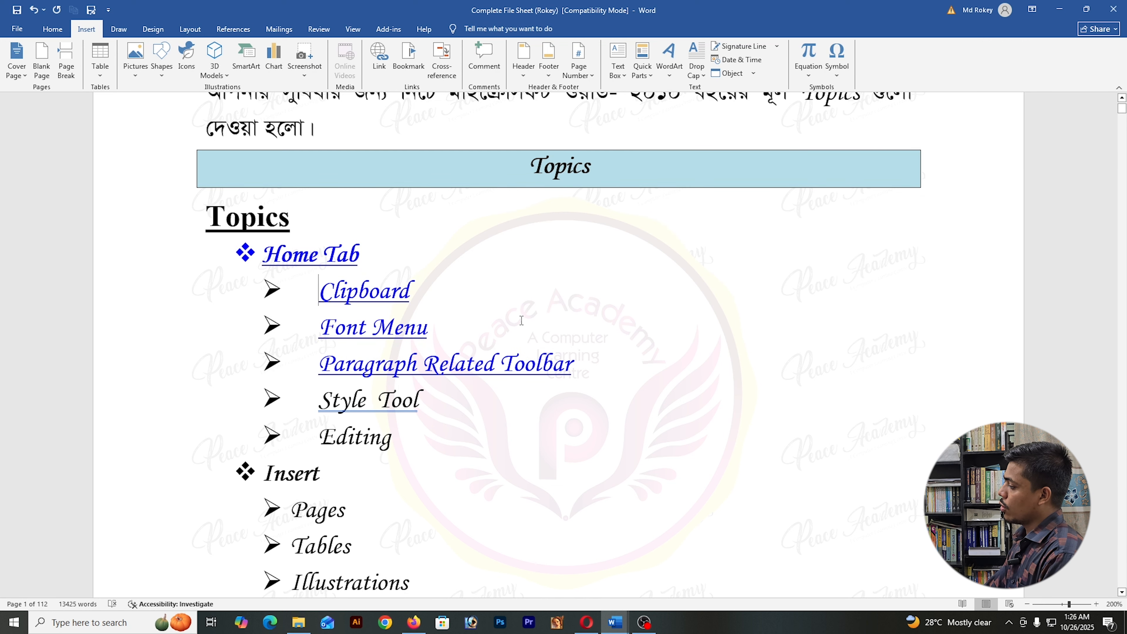
# Step: Test the "Clipboard" hyperlink in the Topics list by following it
pyautogui.scroll(-2, 356, 461)
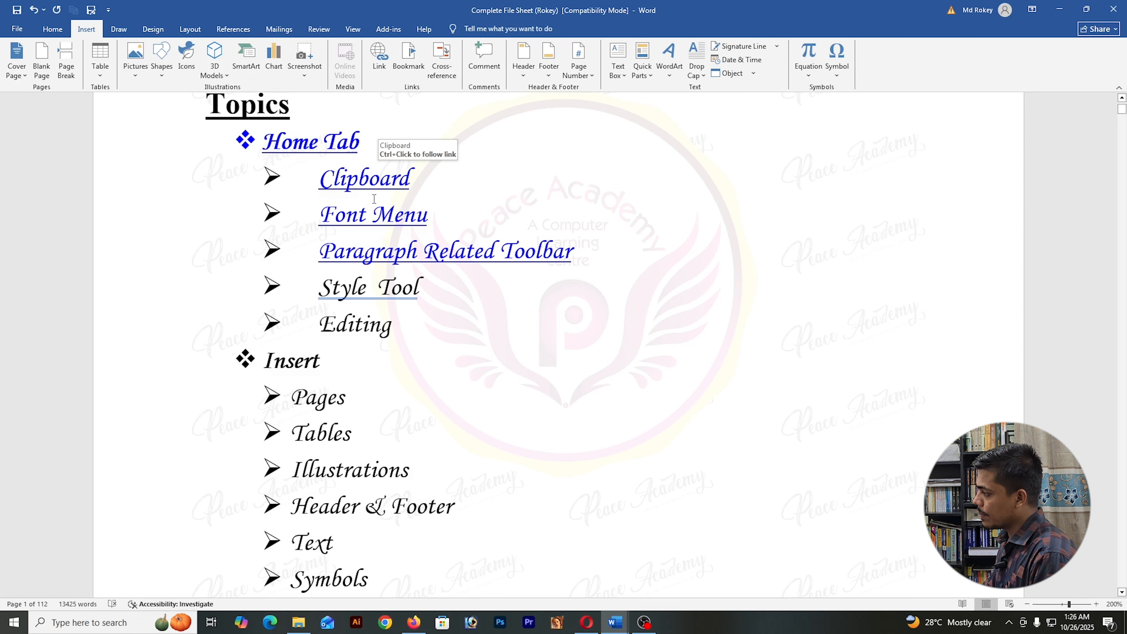
pyautogui.scroll(1, 374, 199)
pyautogui.tripleClick(412, 236)
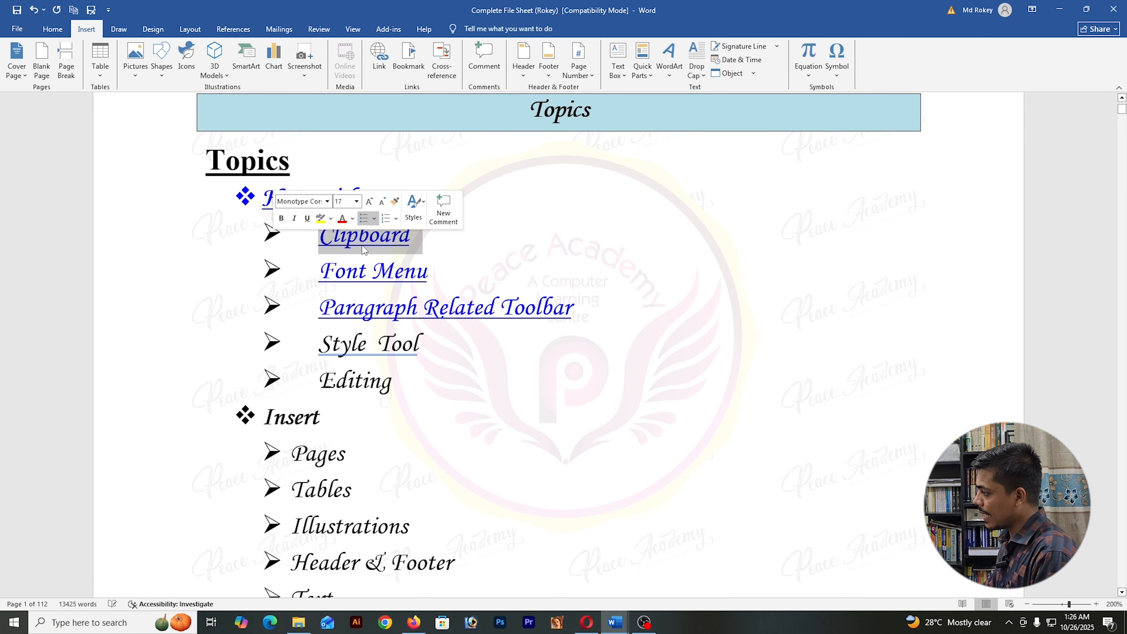
pyautogui.click(427, 244)
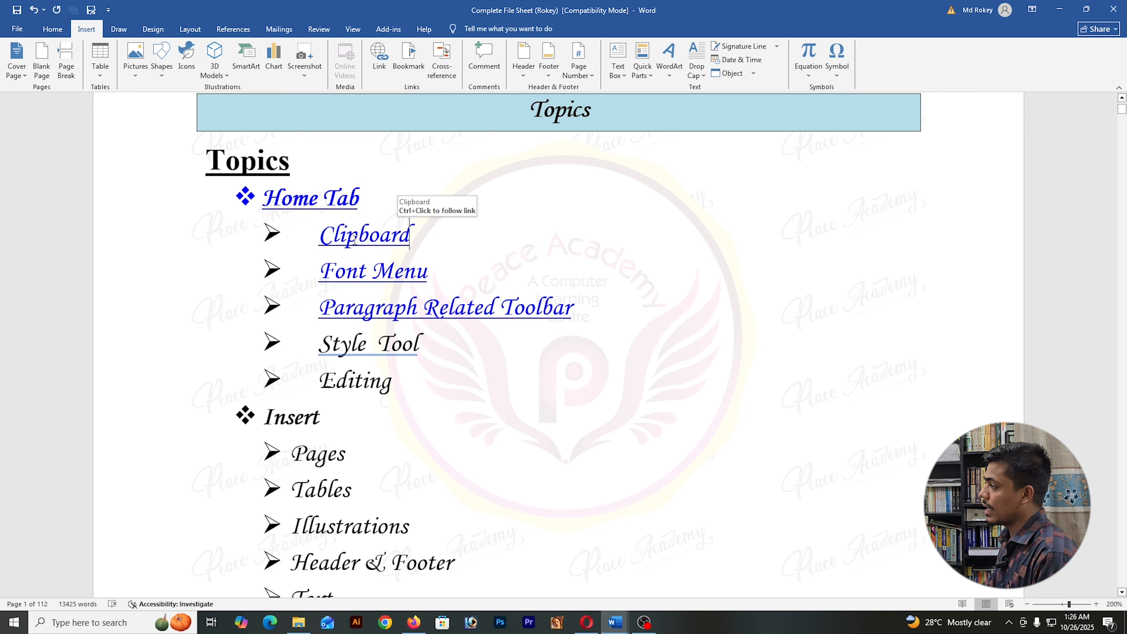
pyautogui.keyDown('ctrl'); pyautogui.click(345, 247); pyautogui.keyUp('ctrl')
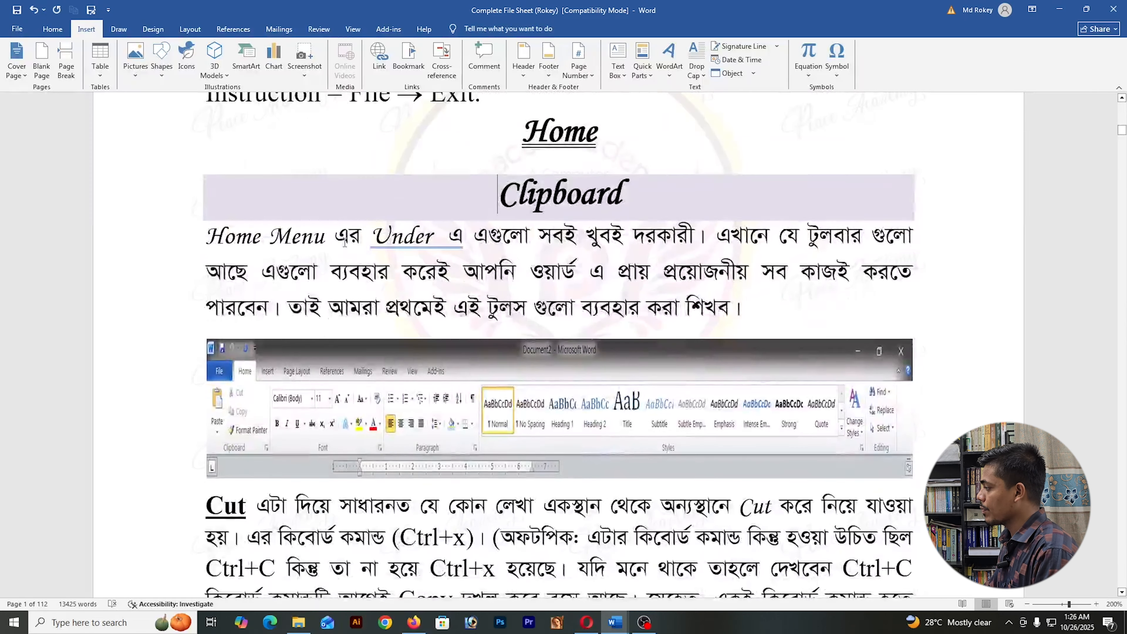
# Step: Go to page 2, return to the Topics list and follow the "Font Menu" hyperlink to test it
pyautogui.hotkey('ctrl', 'g')
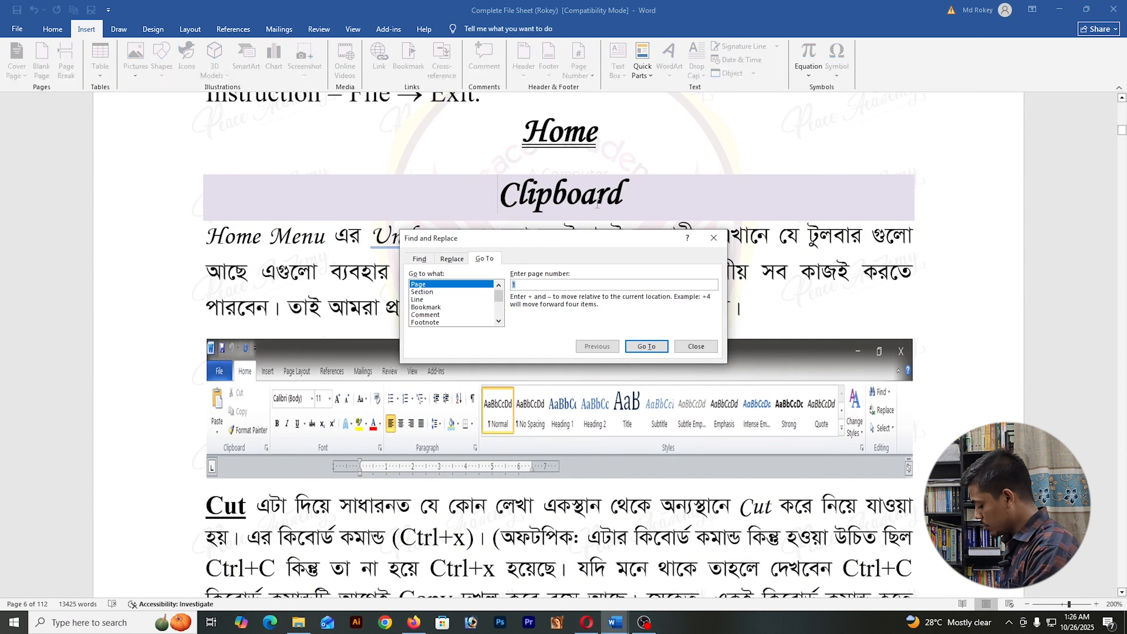
pyautogui.write('2')
pyautogui.press('Return')
pyautogui.press('Escape')
pyautogui.scroll(3, 555, 281)
pyautogui.scroll(10, 555, 281)
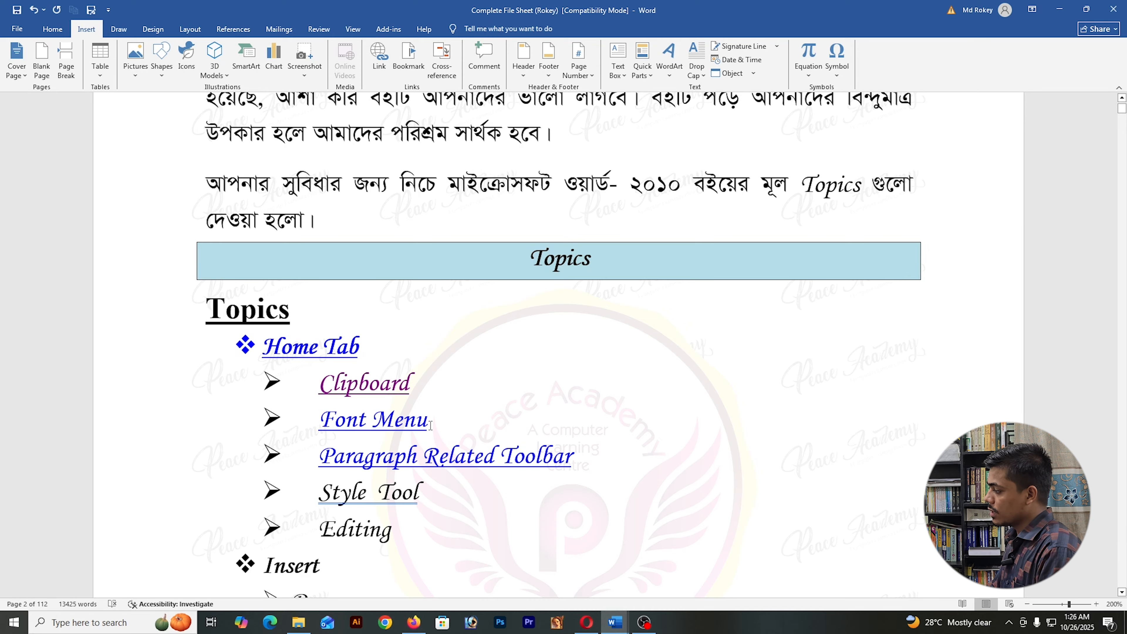
pyautogui.keyDown('ctrl'); pyautogui.click(347, 434); pyautogui.keyUp('ctrl')
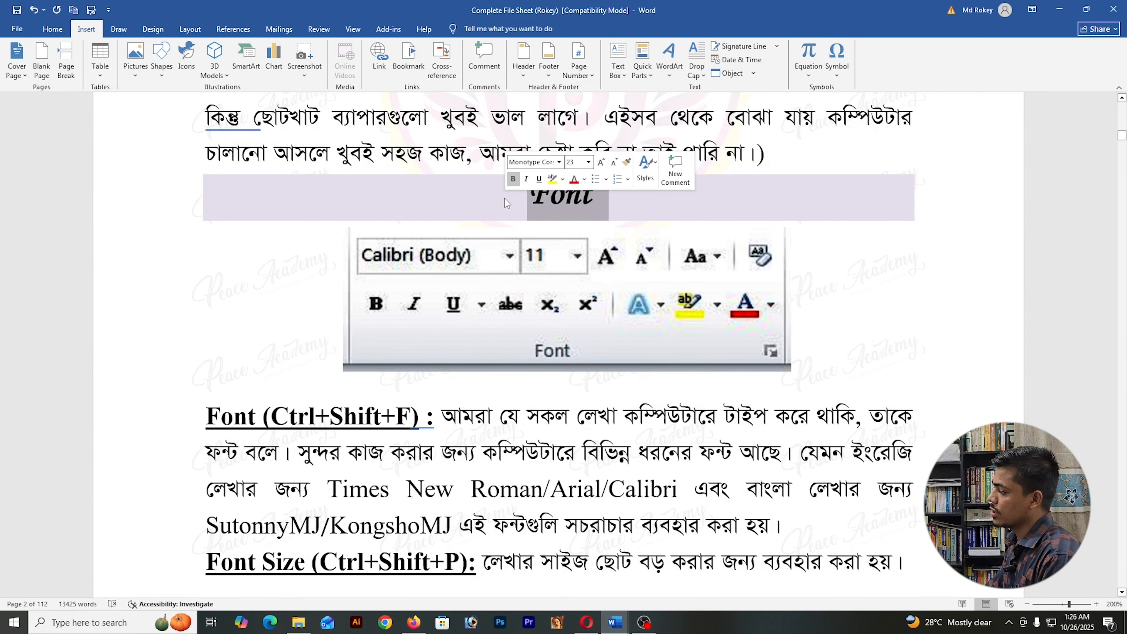
# Step: Go to page 1 and follow the "Paragraph Related Toolbar" hyperlink in the Topics list to test it
pyautogui.hotkey('ctrl', 'g')
pyautogui.write('1')
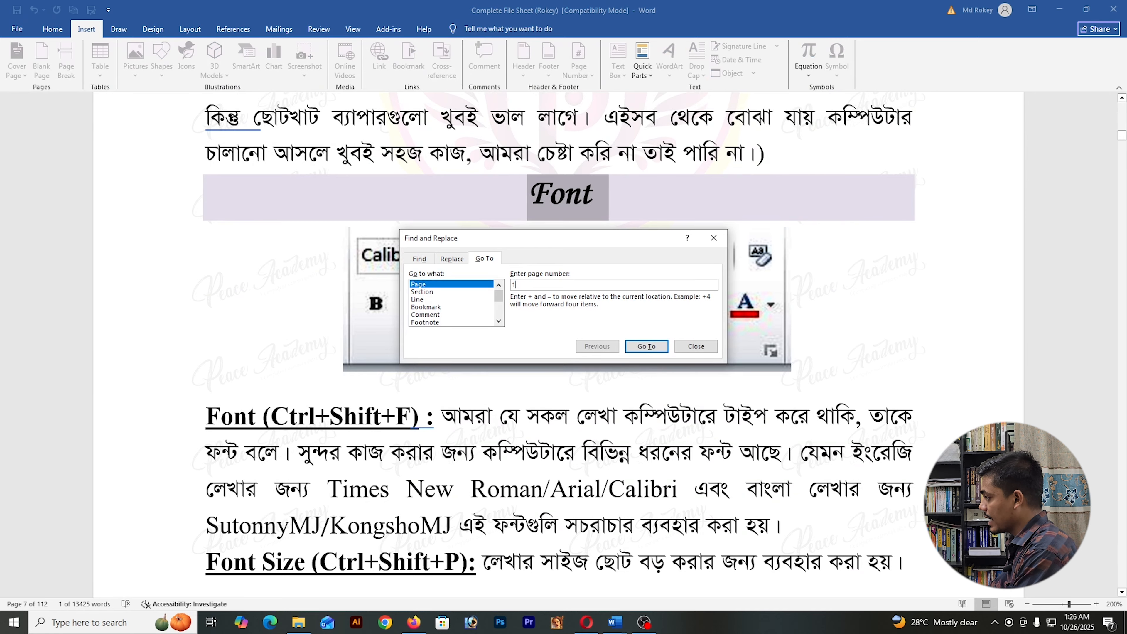
pyautogui.press('Return')
pyautogui.press('Escape')
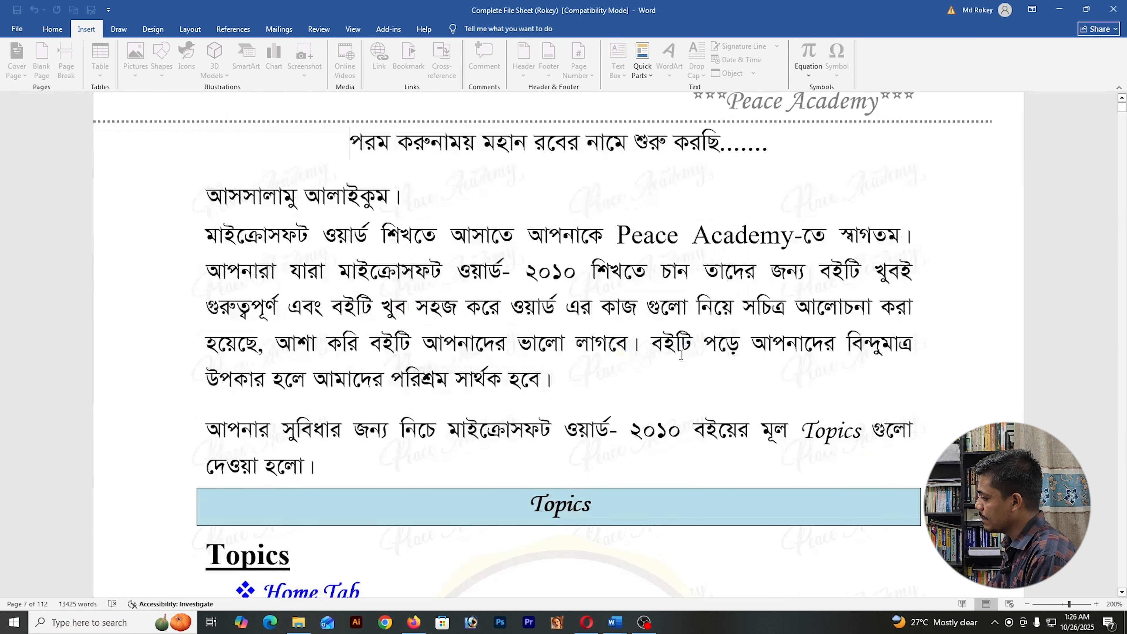
pyautogui.scroll(-4, 514, 422)
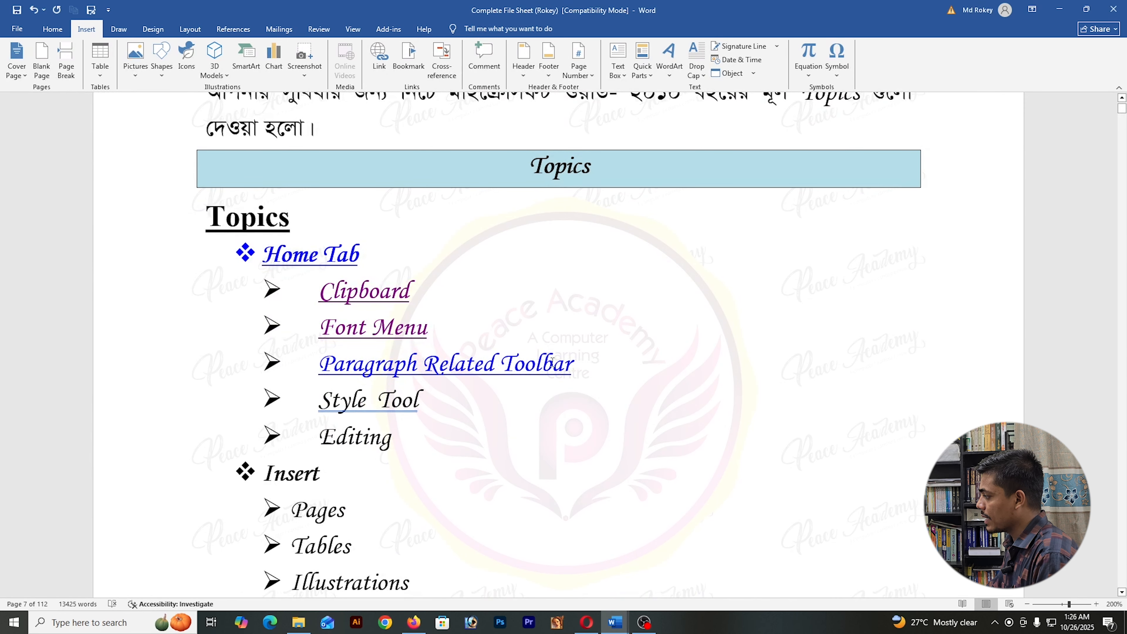
pyautogui.keyDown('ctrl'); pyautogui.click(430, 365); pyautogui.keyUp('ctrl')
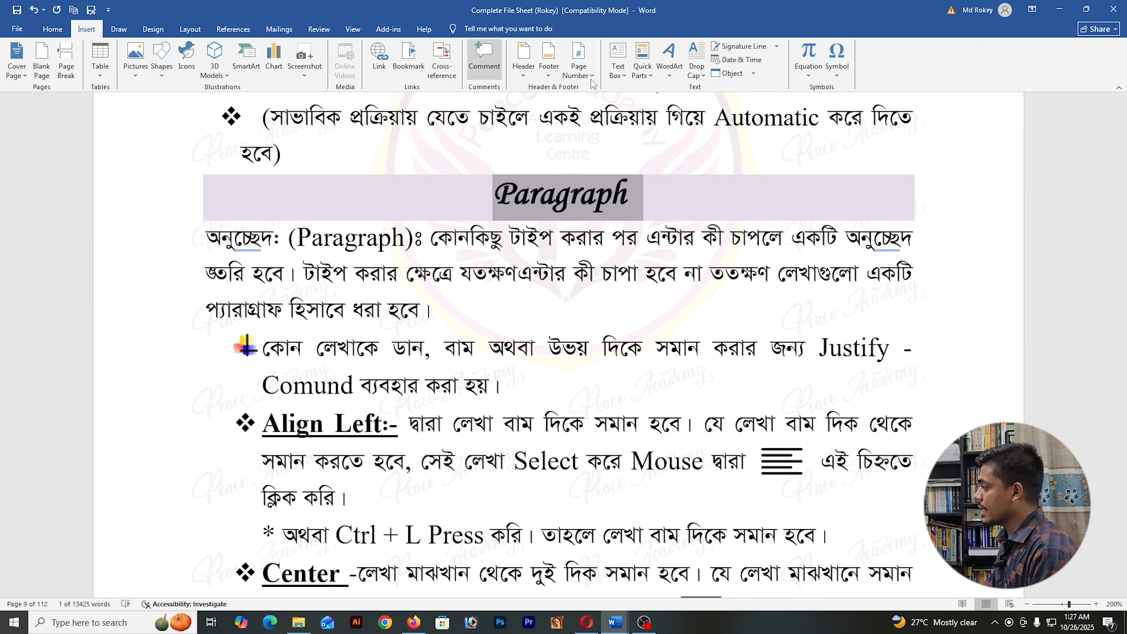
# Step: Check the in-document link targets offered for the selected Paragraph heading without adding a hyperlink
pyautogui.click(379, 58)
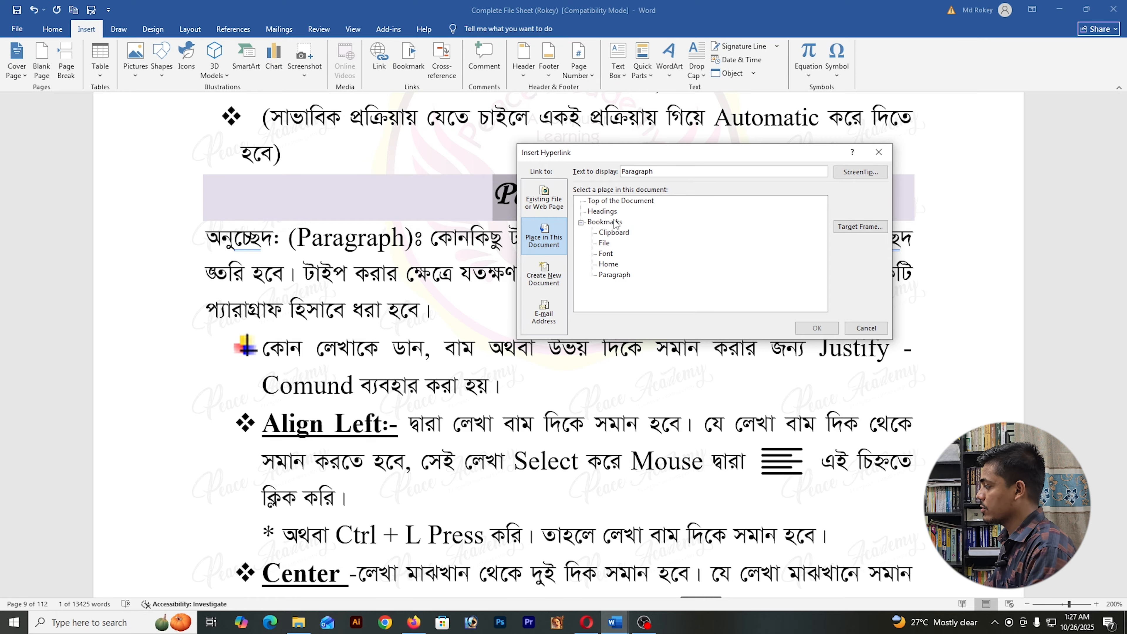
pyautogui.click(866, 327)
# Step: Delete the underlined heading above the Microsoft Office paragraph on page 2 and retype it as "Introduction" on its own line
pyautogui.scroll(-20, 686, 382)
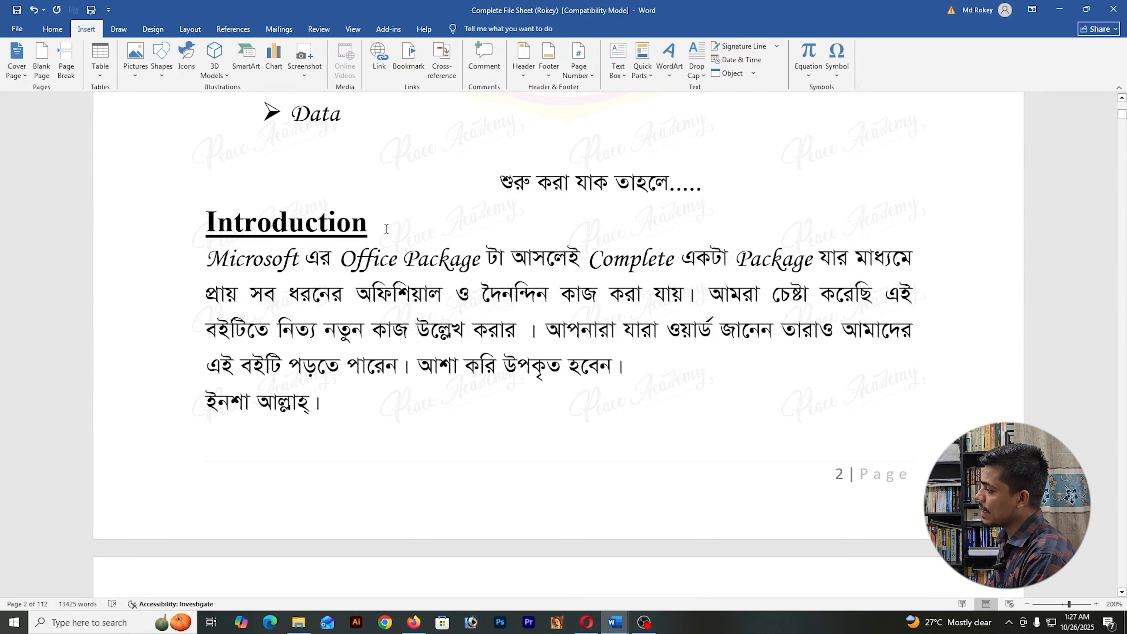
pyautogui.moveTo(386, 228); pyautogui.dragTo(210, 231)
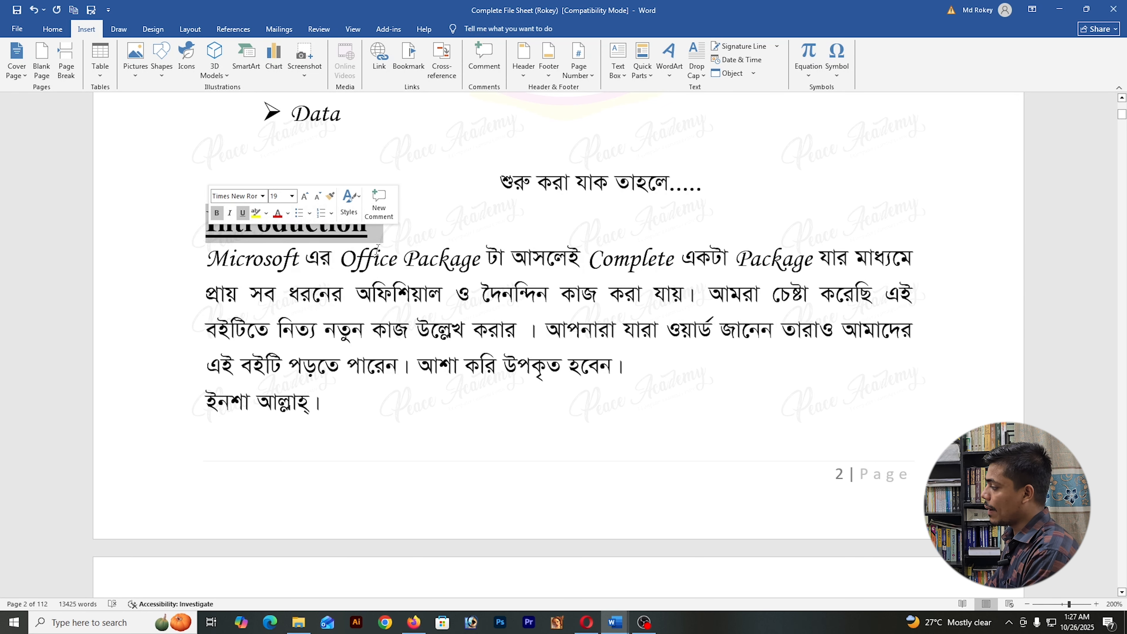
pyautogui.moveTo(367, 228); pyautogui.dragTo(202, 229)
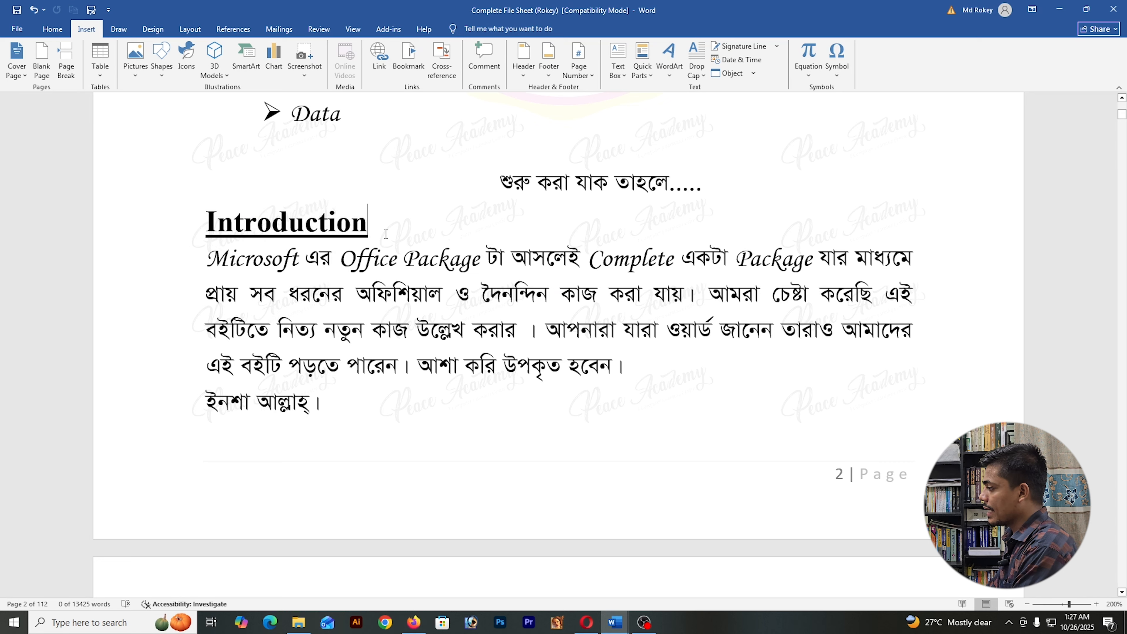
pyautogui.doubleClick(209, 228)
pyautogui.press('Delete')
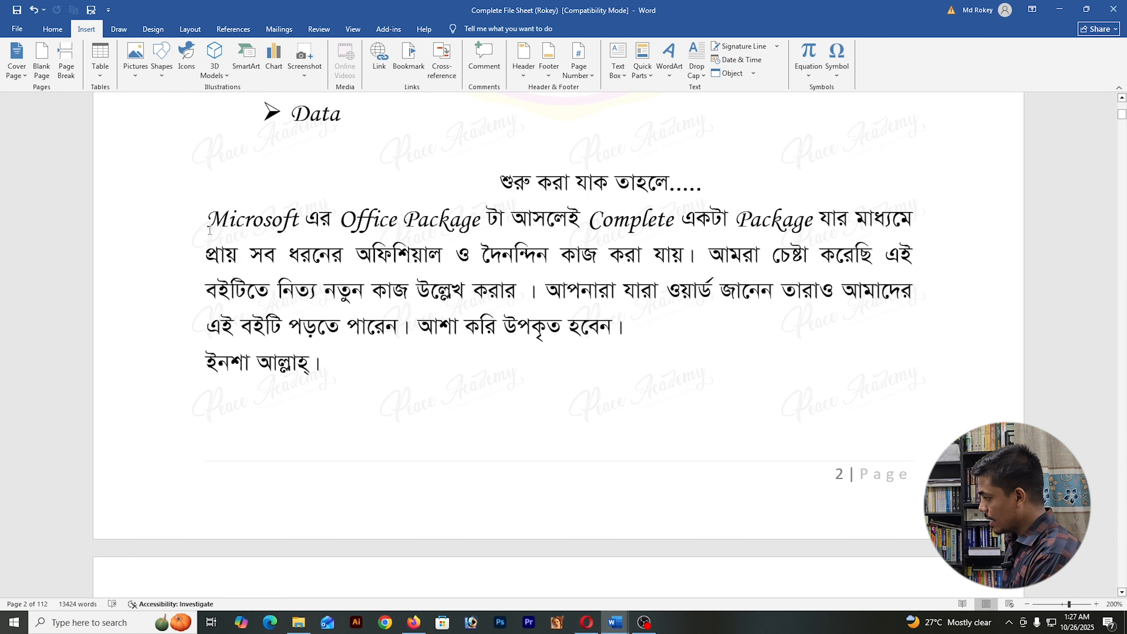
pyautogui.press('Return')
pyautogui.click(263, 221)
pyautogui.write('I')
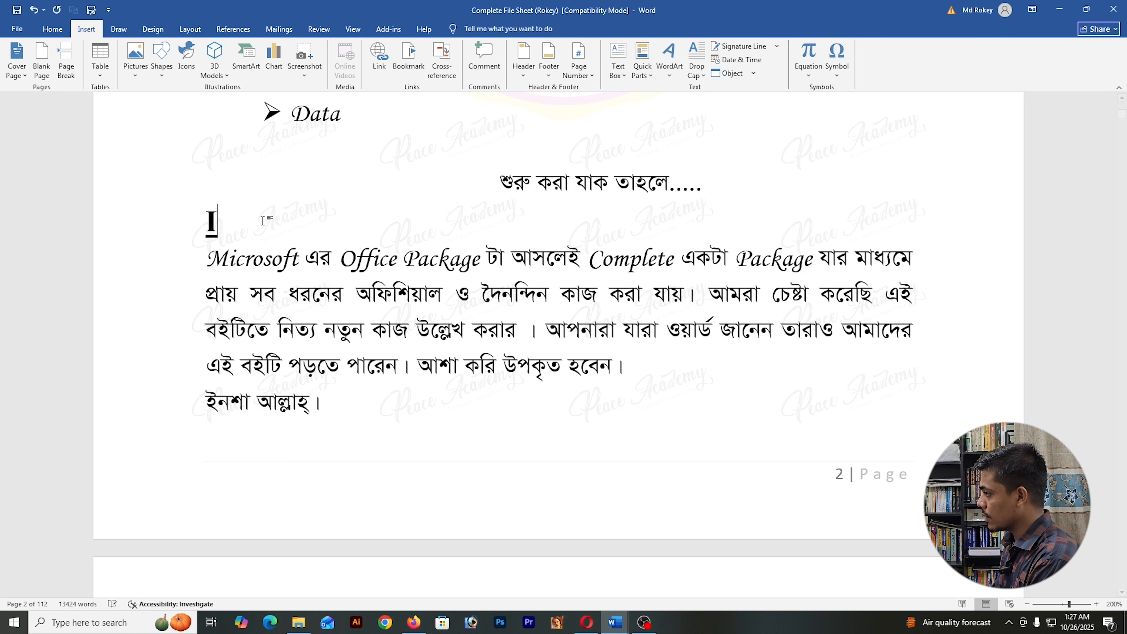
pyautogui.write('ntorduction')
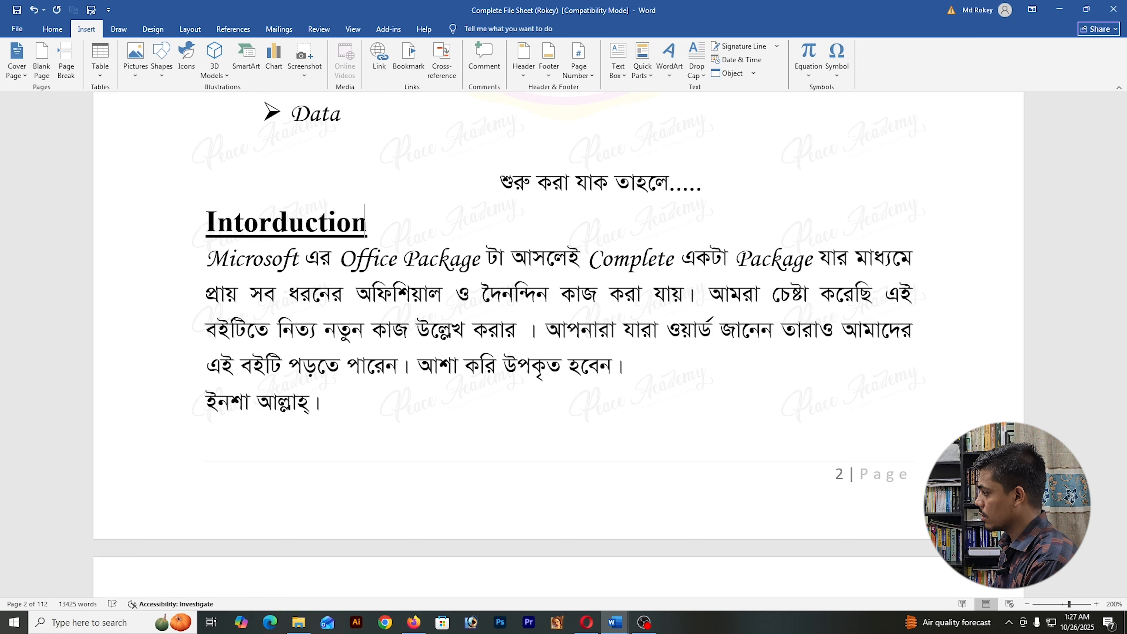
# Step: Remove the underline from the Introduction heading
pyautogui.hotkey('shift', 'Home')
pyautogui.click(52, 29)
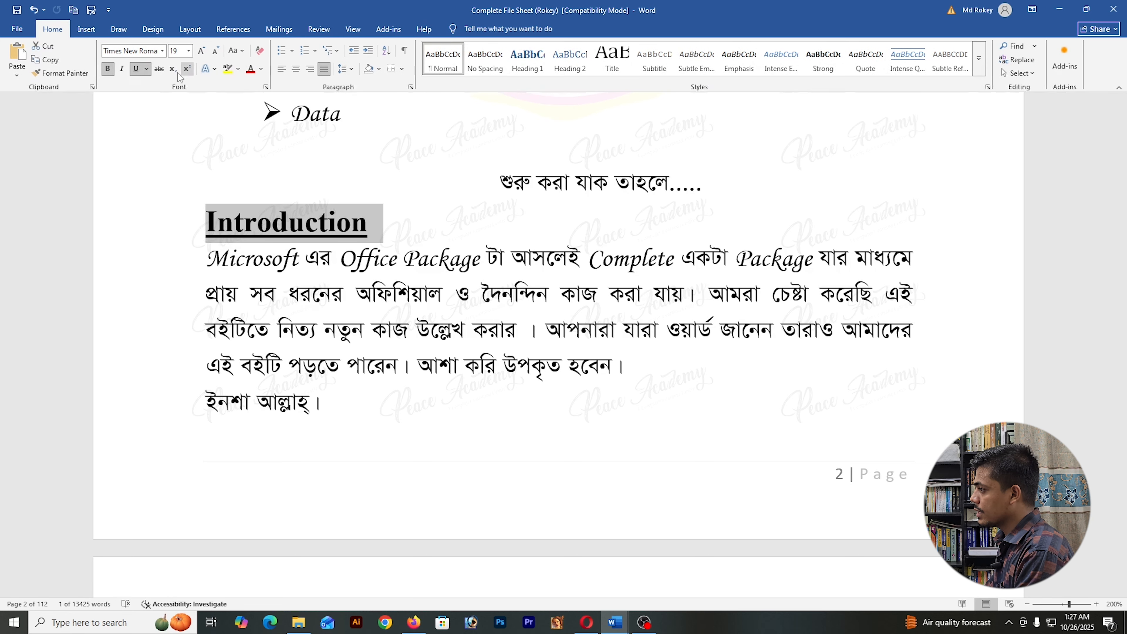
pyautogui.click(140, 69)
# Step: Apply the Heading 1 style to the whole Introduction line
pyautogui.moveTo(383, 224); pyautogui.dragTo(206, 229)
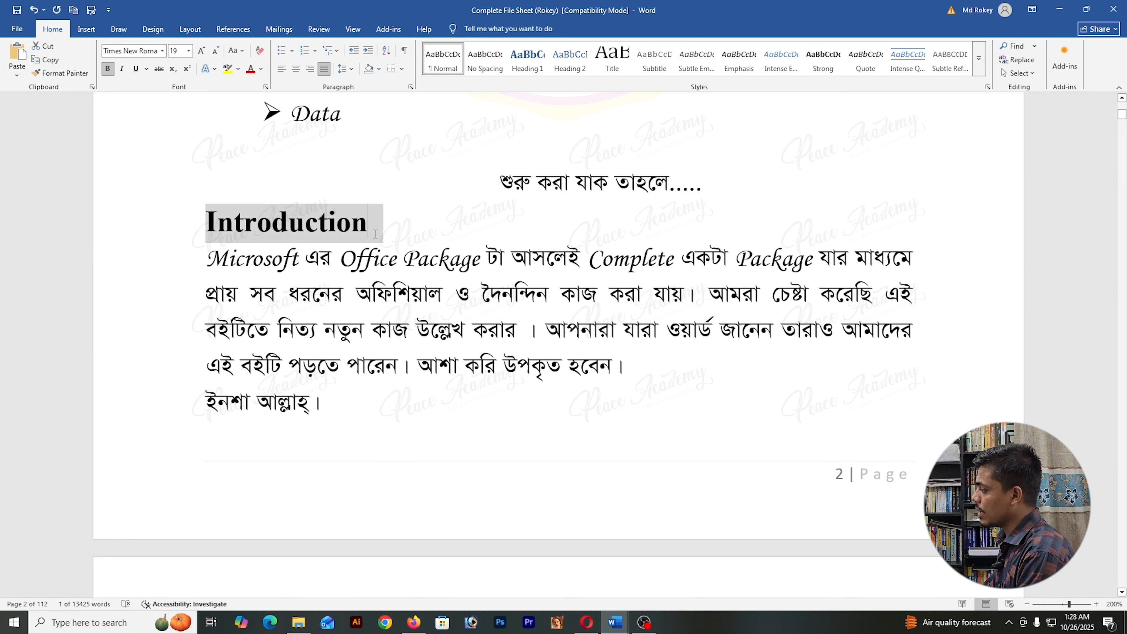
pyautogui.moveTo(384, 225); pyautogui.dragTo(205, 230)
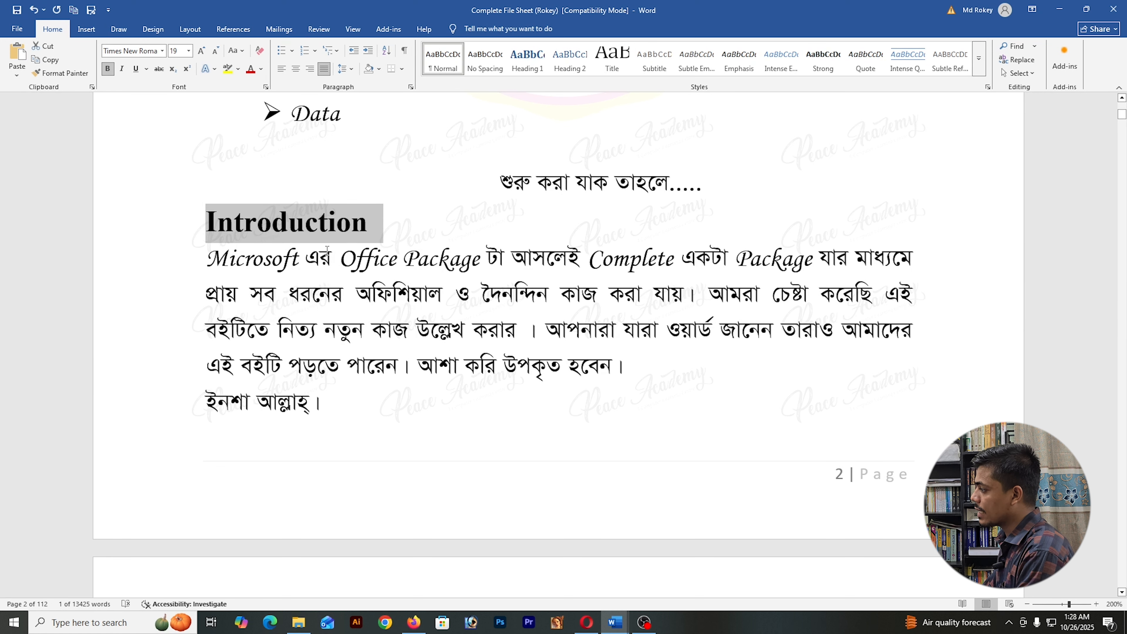
pyautogui.click(528, 57)
# Step: On the first page, insert an empty line above the underlined Topics heading and another above the shaded Topics banner
pyautogui.scroll(6, 300, 547)
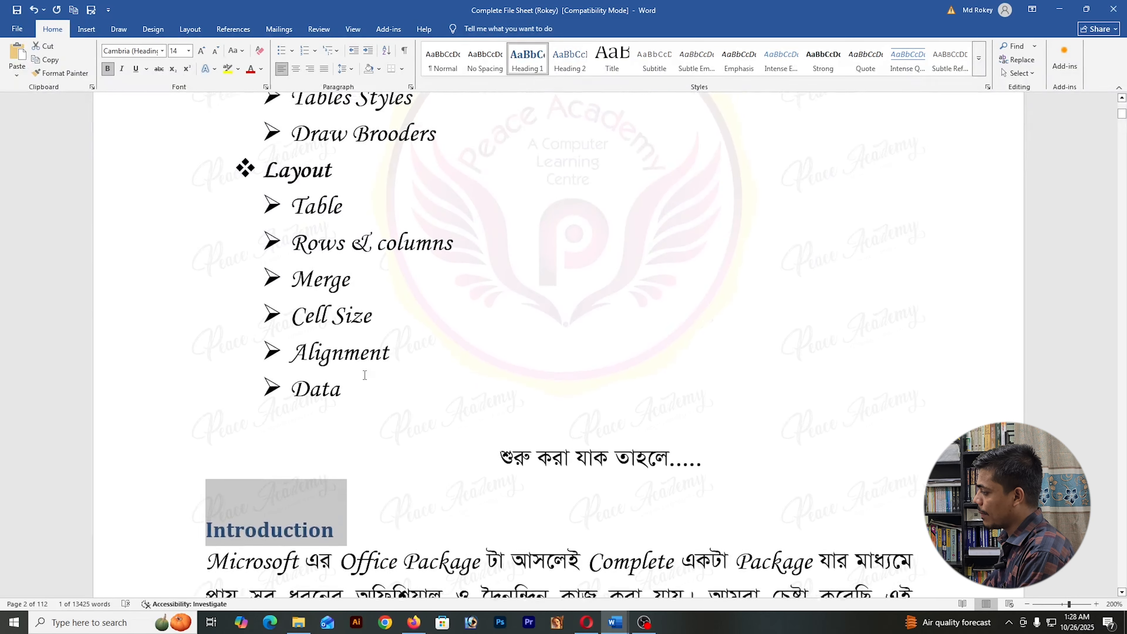
pyautogui.scroll(20, 302, 537)
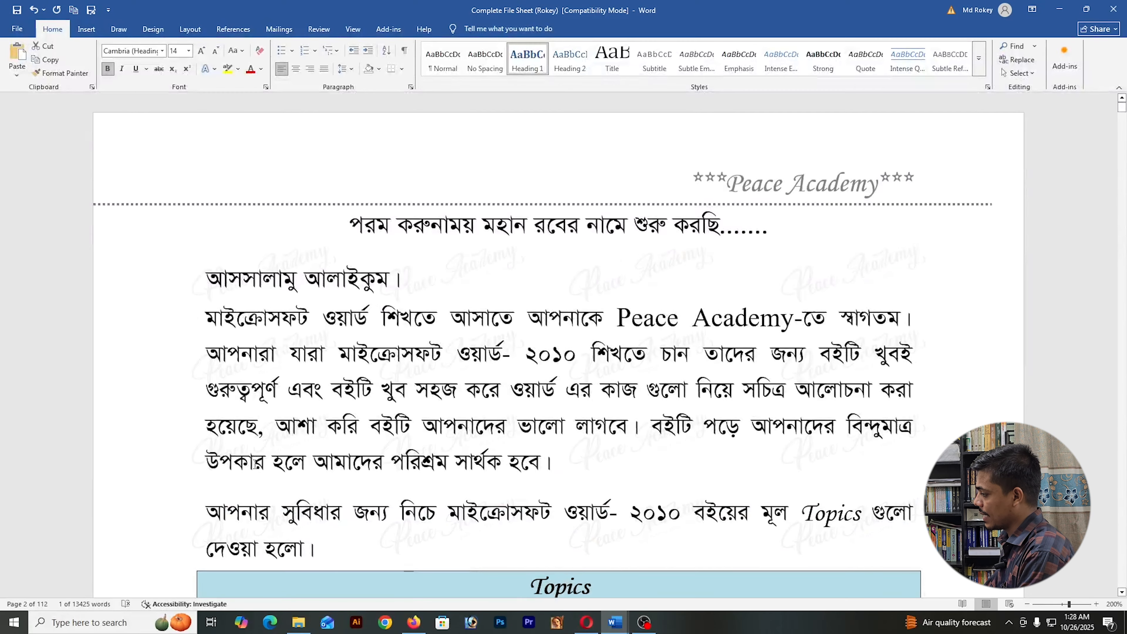
pyautogui.scroll(-7, 230, 337)
pyautogui.press('Return')
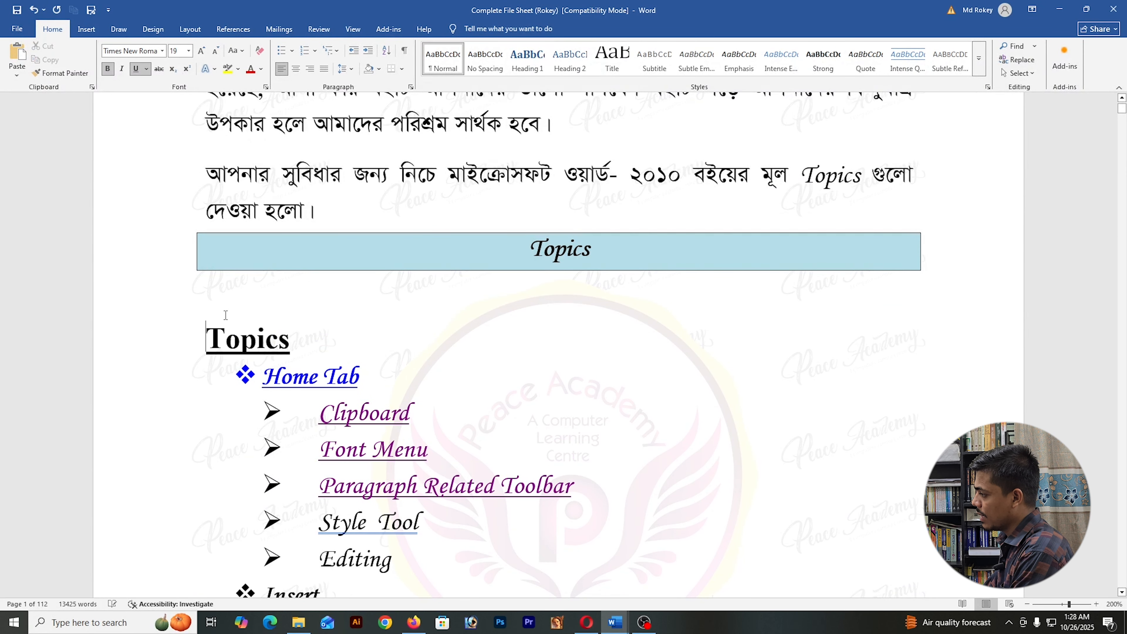
pyautogui.click(234, 309)
pyautogui.scroll(3, 234, 309)
pyautogui.click(378, 336)
pyautogui.press('Return')
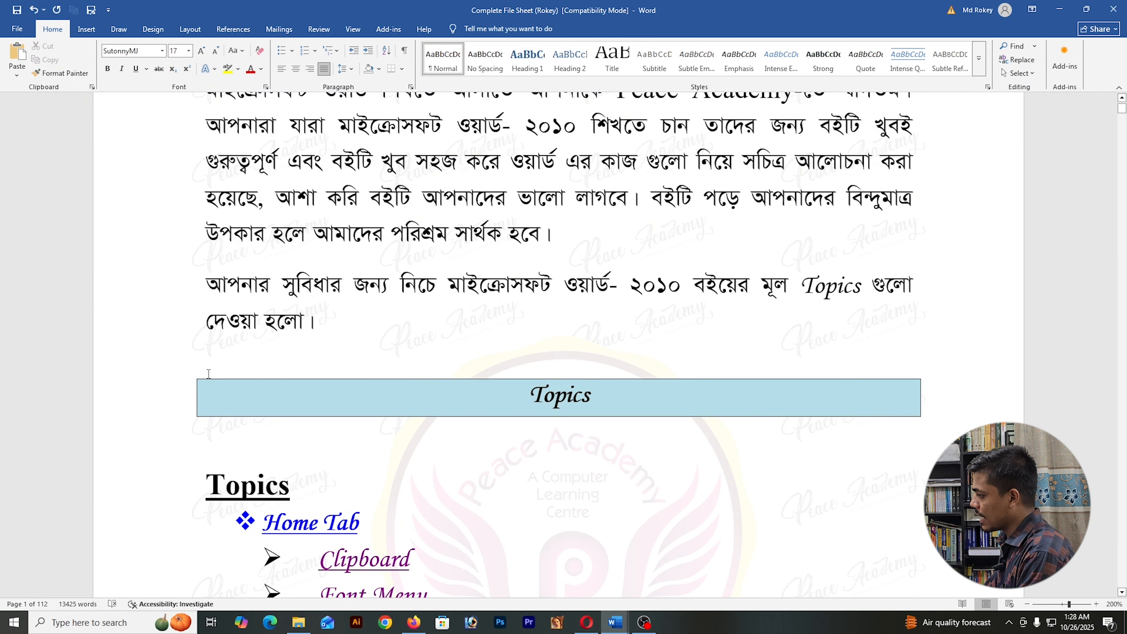
# Step: Set the font of the new line above the Topics banner to Times New Roman and enter "Heading-01" there
pyautogui.click(153, 51)
pyautogui.write('T')
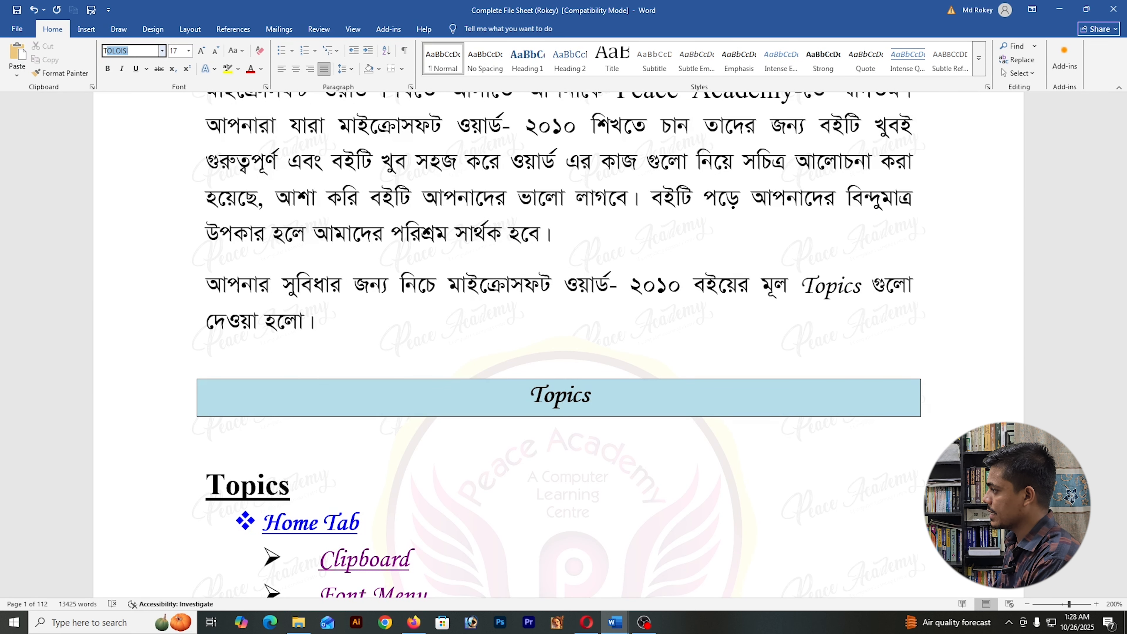
pyautogui.write('imes New Roman')
pyautogui.press('Return')
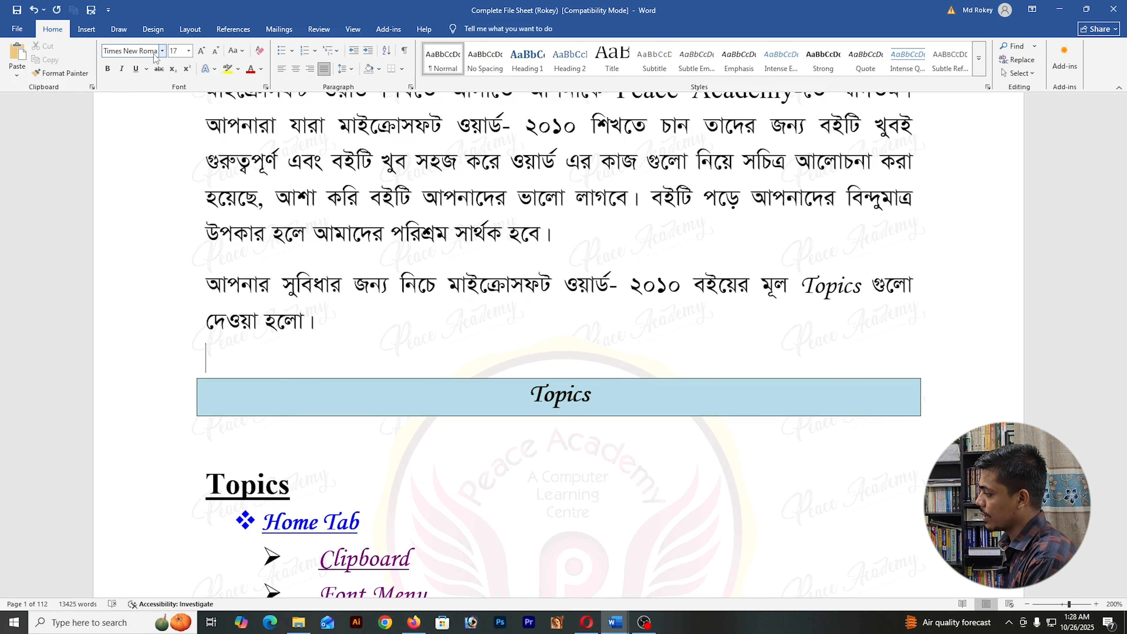
pyautogui.write('Heading')
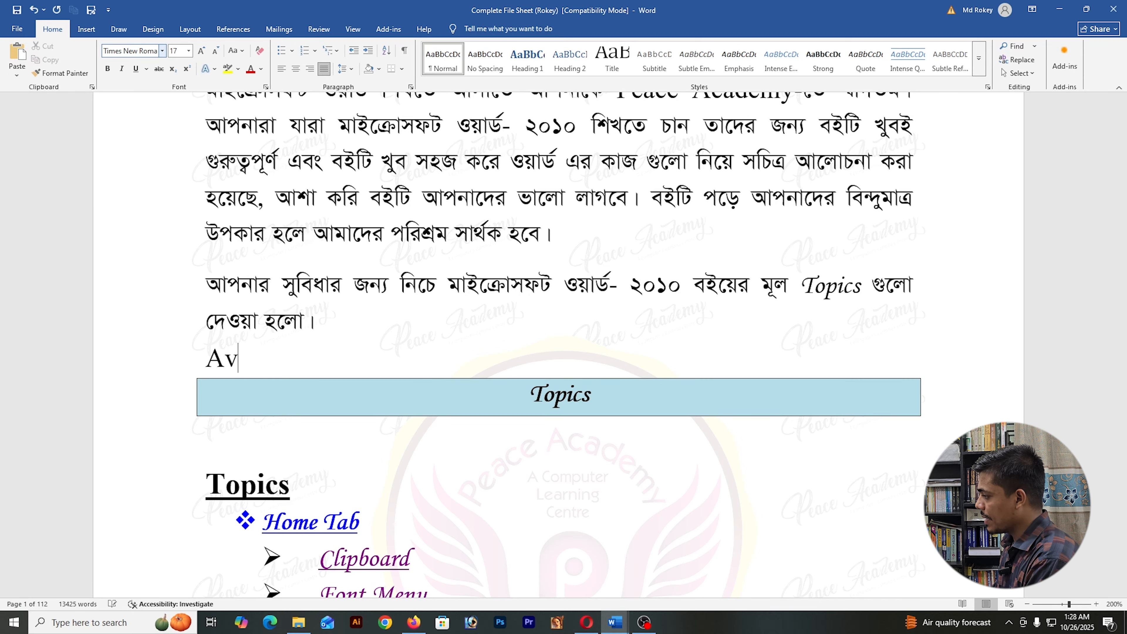
pyautogui.write('-01')
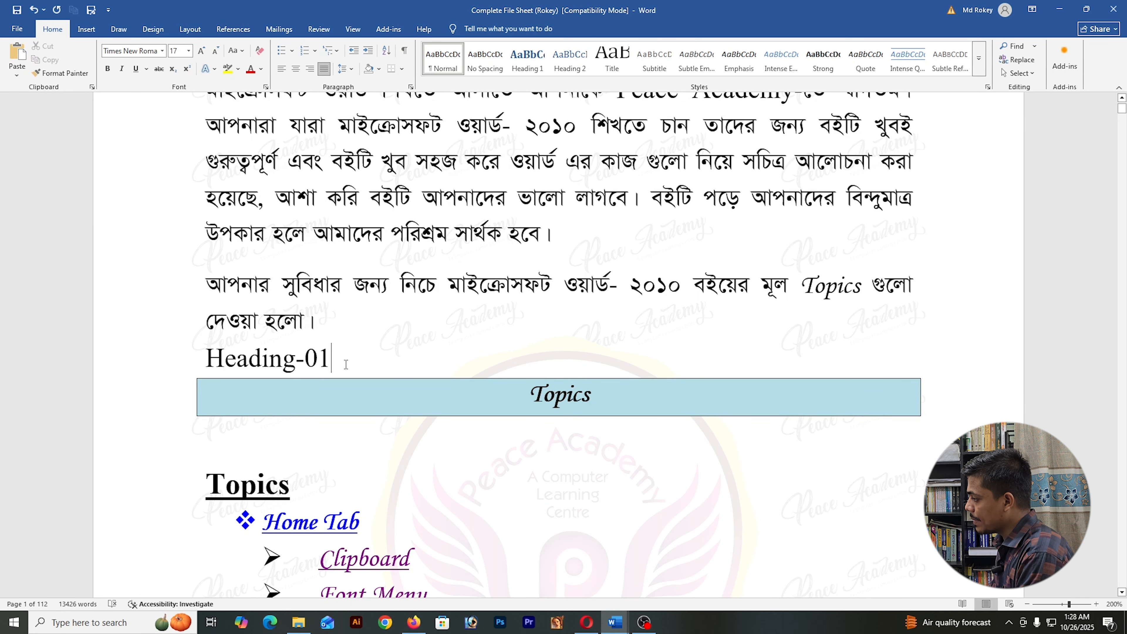
# Step: Add a new line reading "Heading-02" directly below Heading-01, above the shaded Topics banner
pyautogui.press('Return')
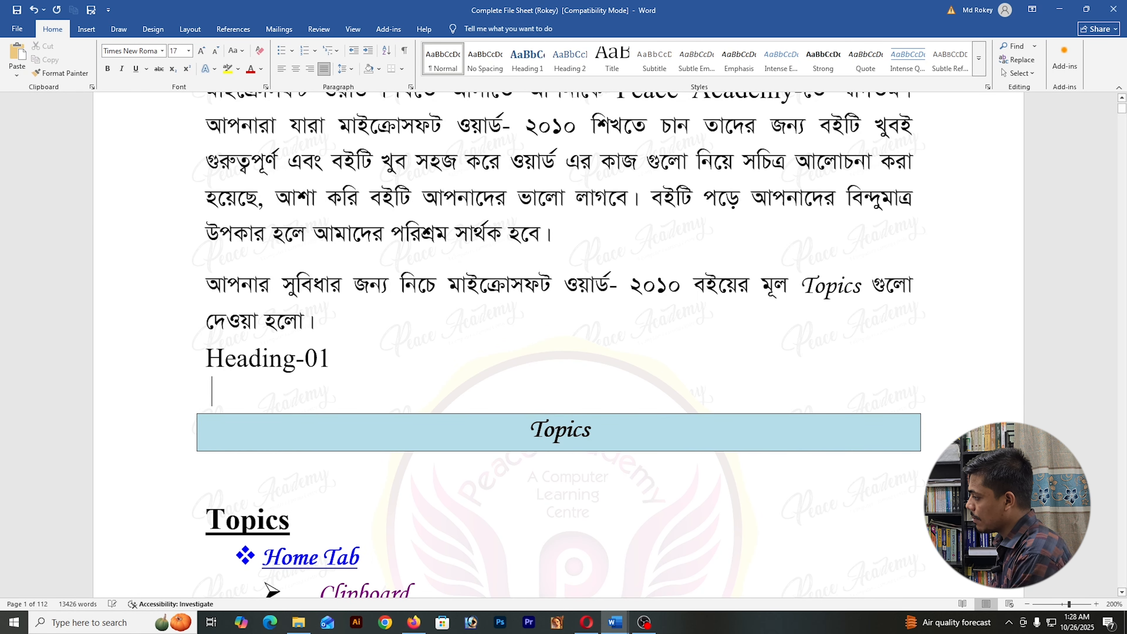
pyautogui.write('Heading-02')
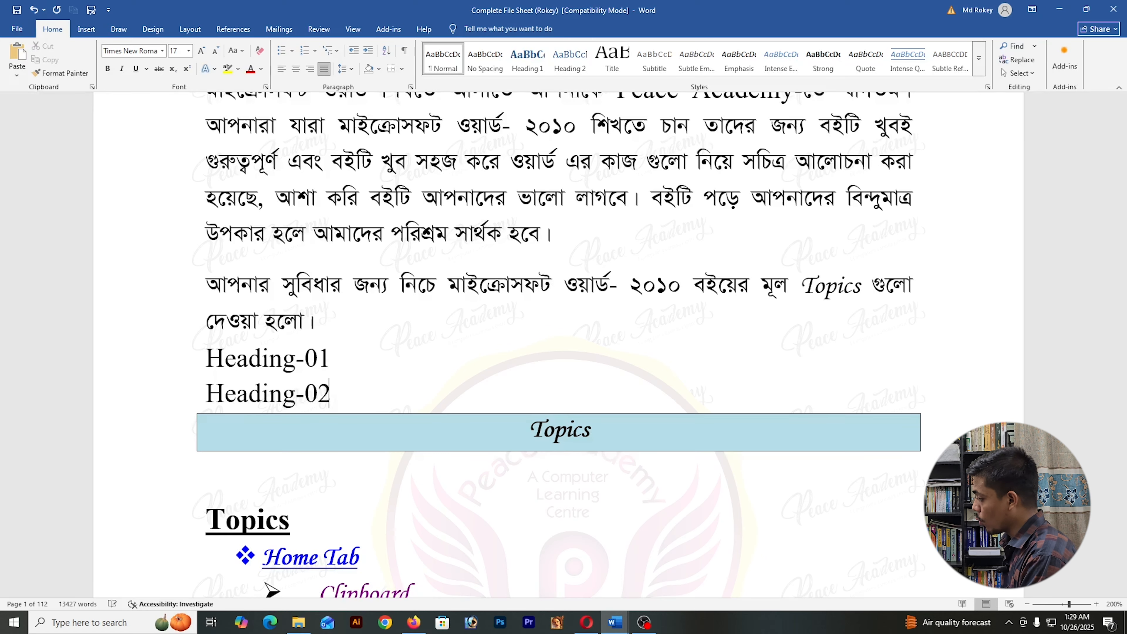
# Step: On page 4, enter "file" on the empty line above the double-underlined File title
pyautogui.scroll(-15, 340, 392)
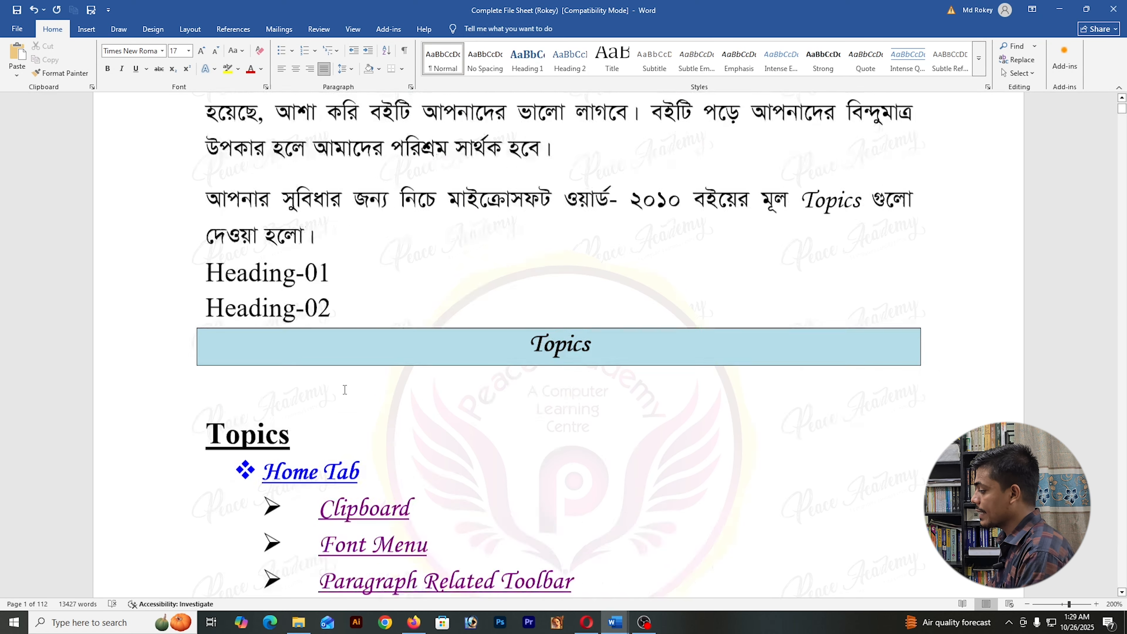
pyautogui.scroll(-20, 351, 384)
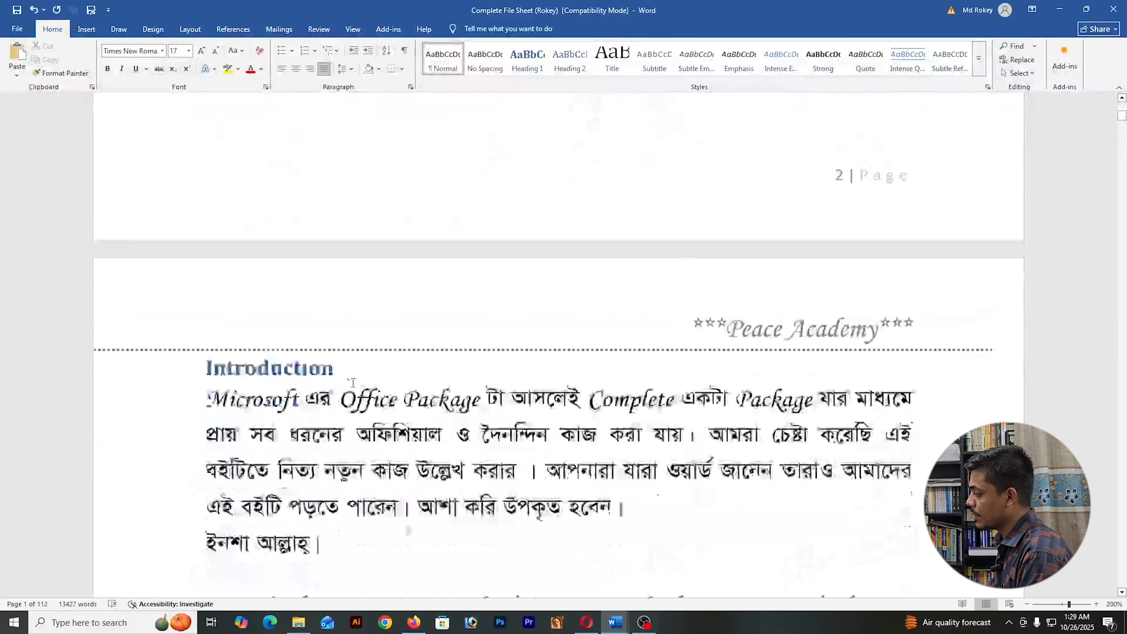
pyautogui.scroll(-12, 355, 382)
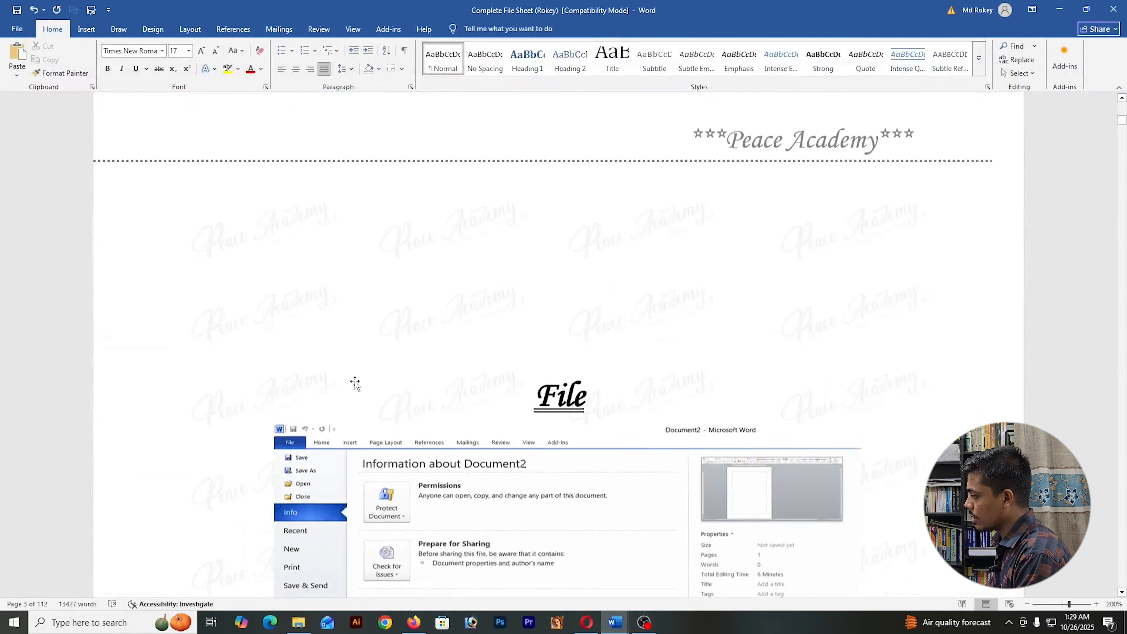
pyautogui.scroll(3, 354, 383)
pyautogui.click(581, 263)
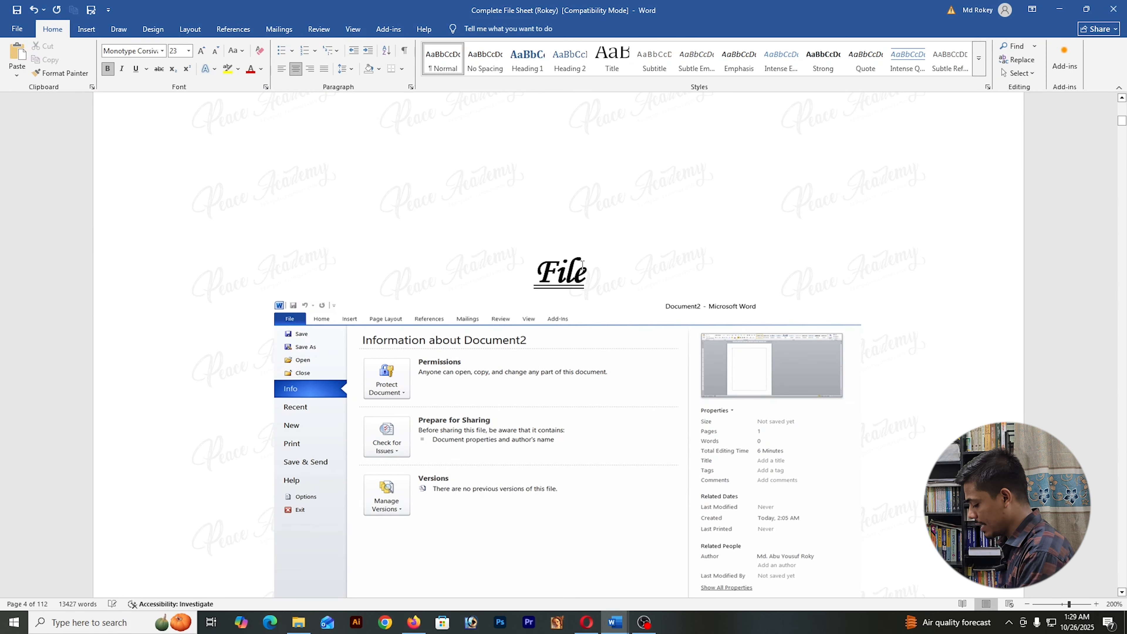
pyautogui.write('Fi')
pyautogui.press('BackSpace')
pyautogui.press('BackSpace')
pyautogui.write('file')
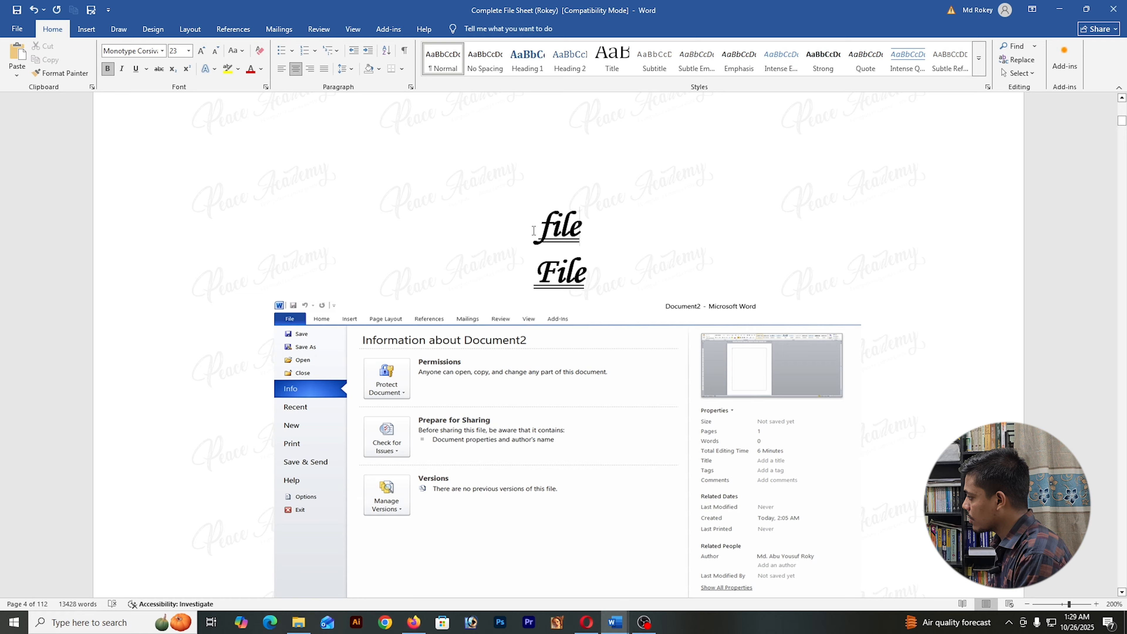
# Step: Apply the Heading 1 style to the "file" line above the File title
pyautogui.doubleClick(533, 230)
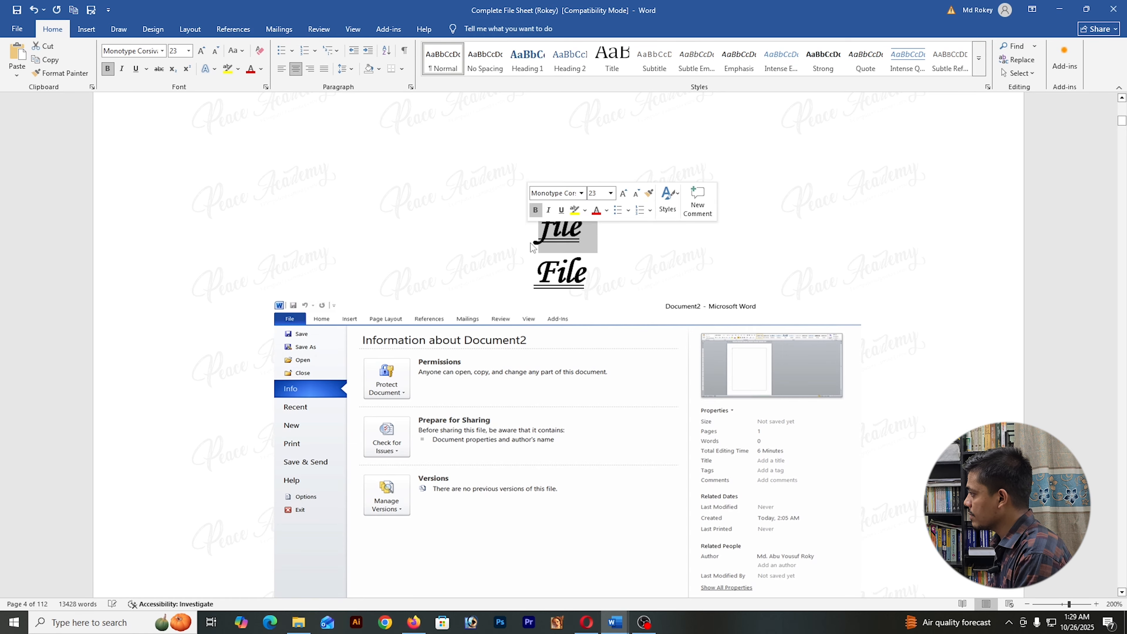
pyautogui.click(527, 58)
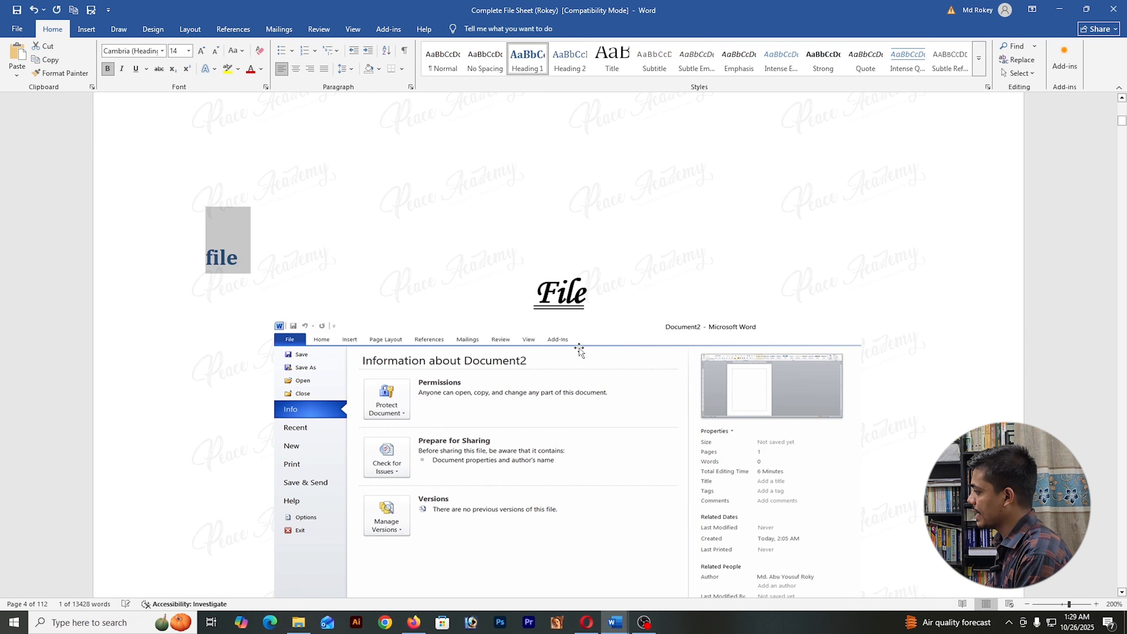
pyautogui.click(259, 274)
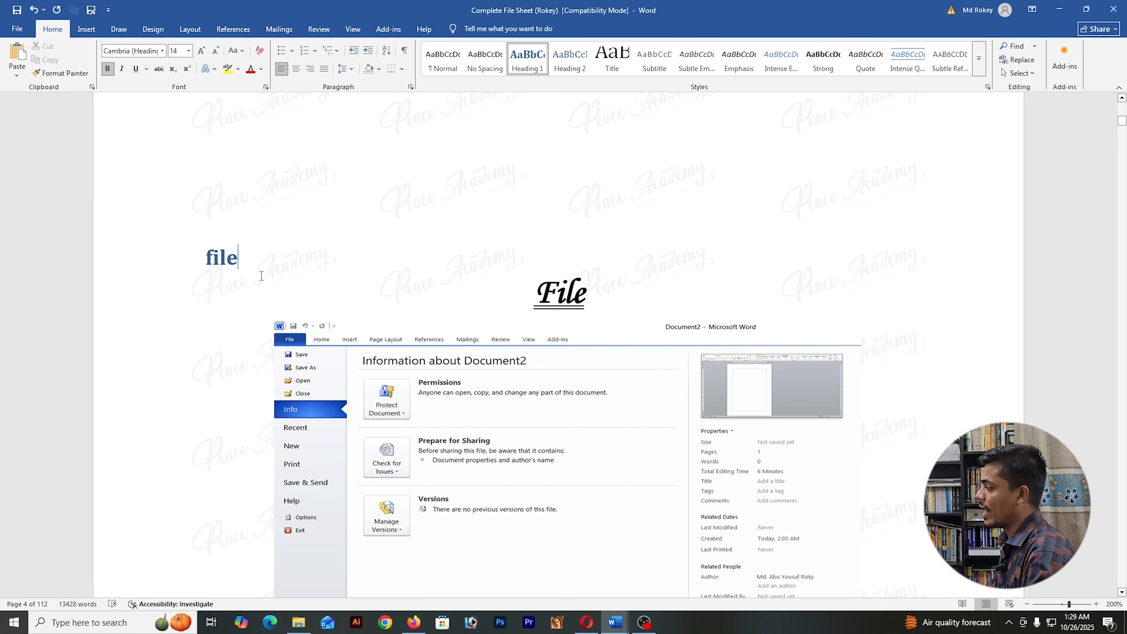
# Step: Return to the first page and place the cursor in the Heading-02 line above the shaded Topics banner
pyautogui.scroll(20, 392, 287)
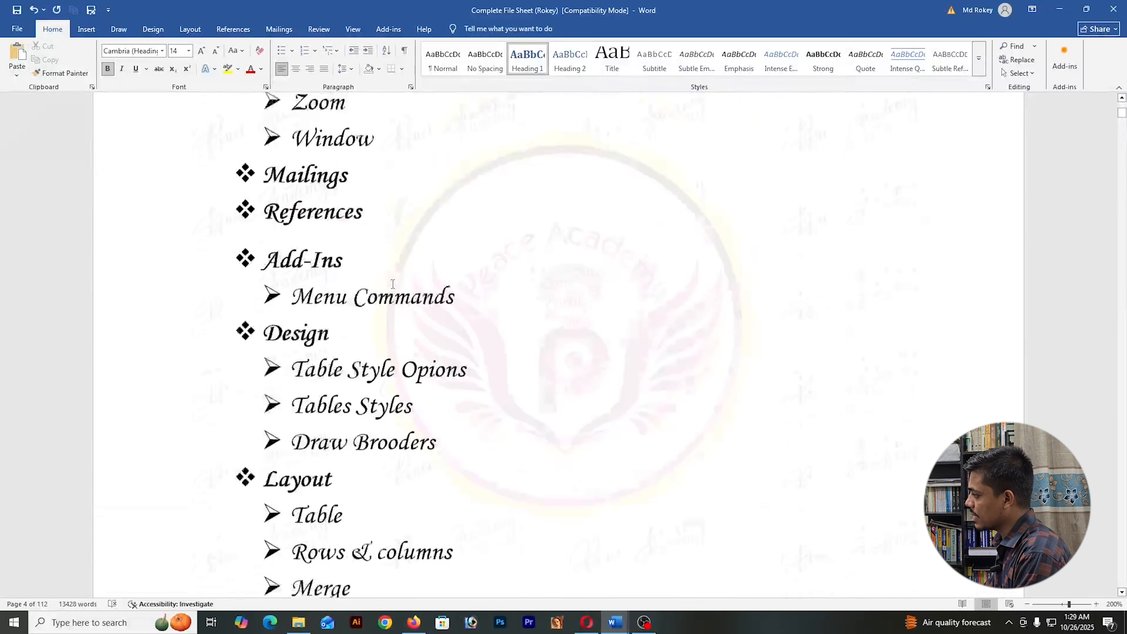
pyautogui.scroll(20, 393, 284)
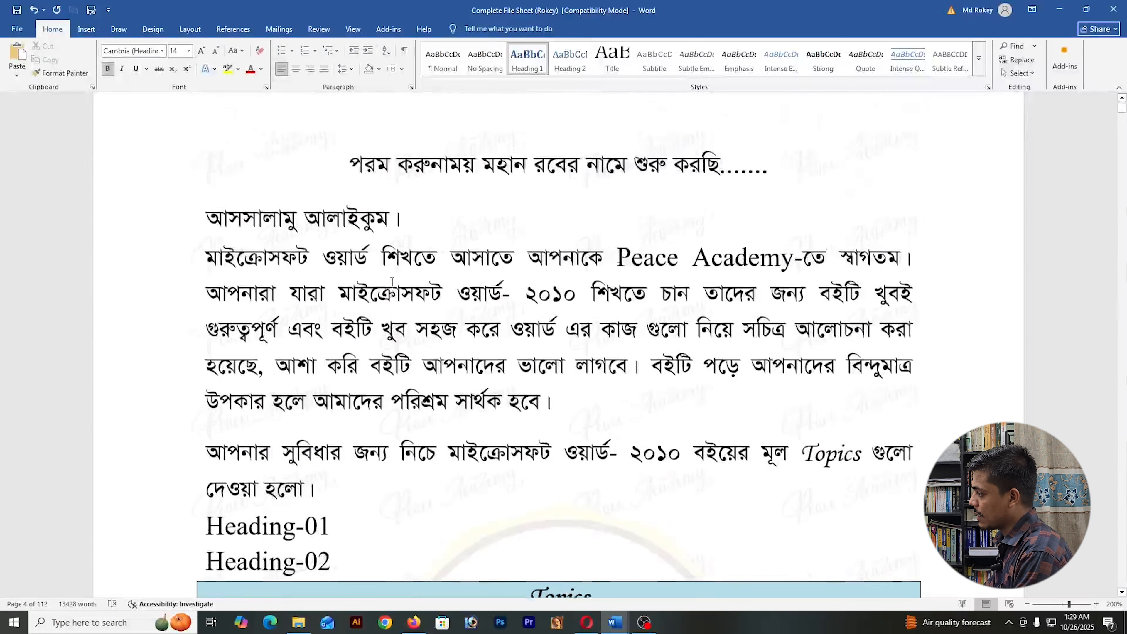
pyautogui.scroll(2, 392, 282)
pyautogui.scroll(-5, 392, 282)
pyautogui.click(237, 417)
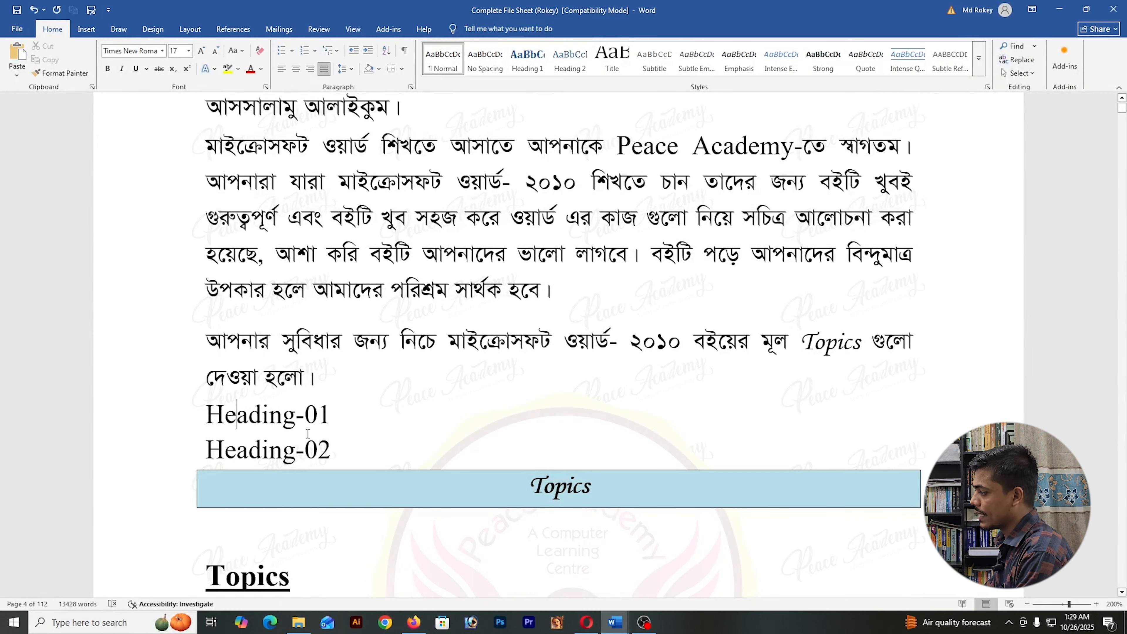
pyautogui.click(319, 448)
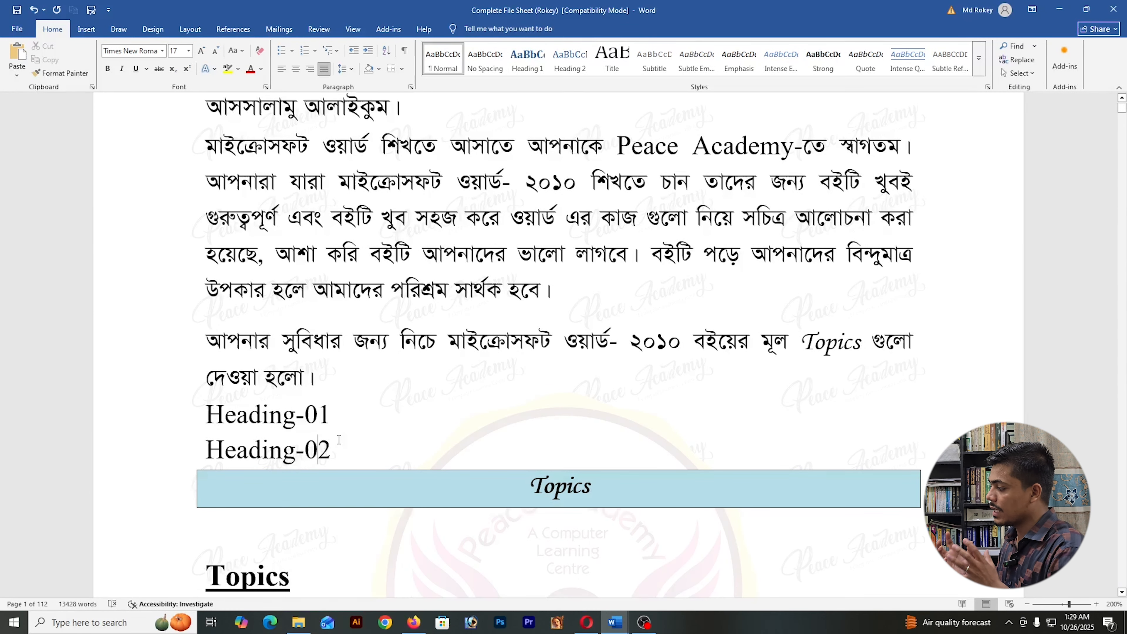